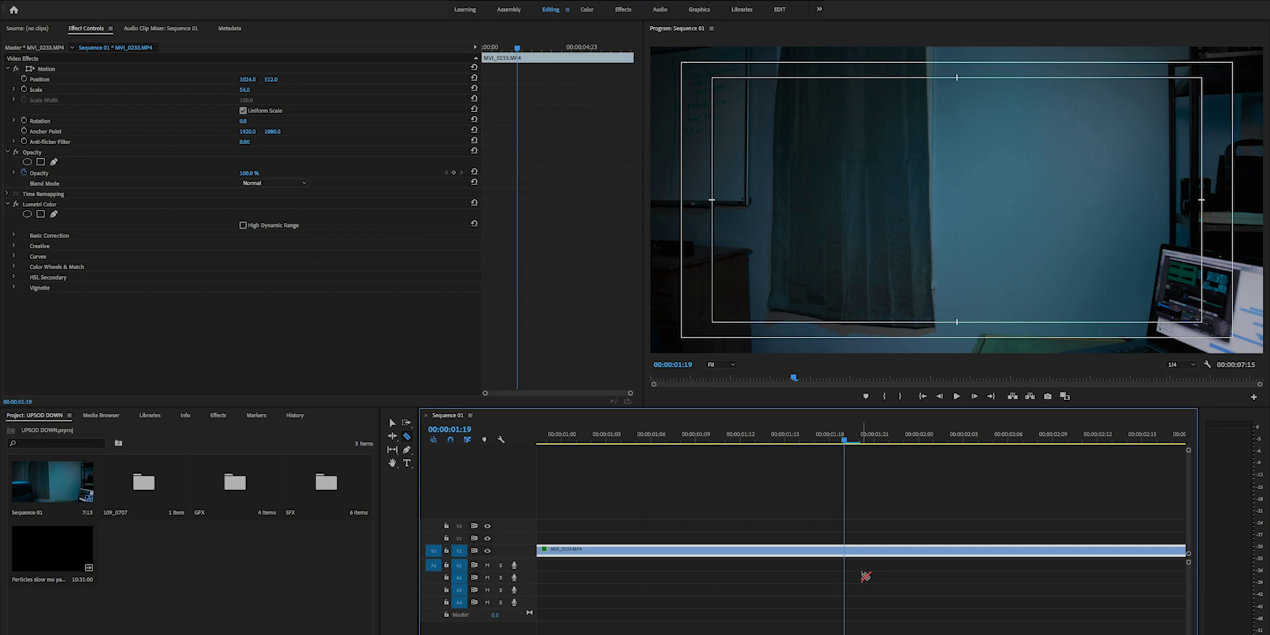
Split the room clip on V1 and delete the small sliver, then play back the cut.
{"action": "left_click", "coordinate": [861, 553]}
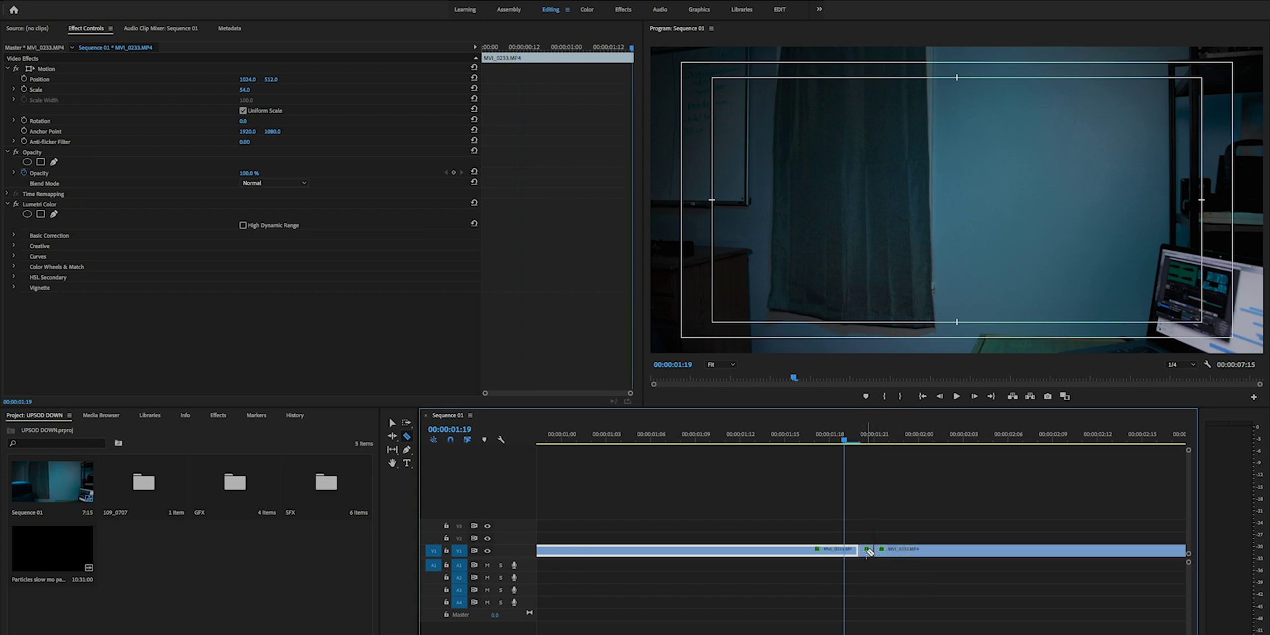
{"action": "key", "text": "v"}
{"action": "left_click", "coordinate": [868, 552]}
{"action": "key", "text": "Delete"}
{"action": "key", "text": "space"}
Cut a short piece out of the right clip at 00:00:01:22 and delete it, leaving a gap.
{"action": "left_click", "coordinate": [886, 550]}
{"action": "left_click", "coordinate": [889, 430]}
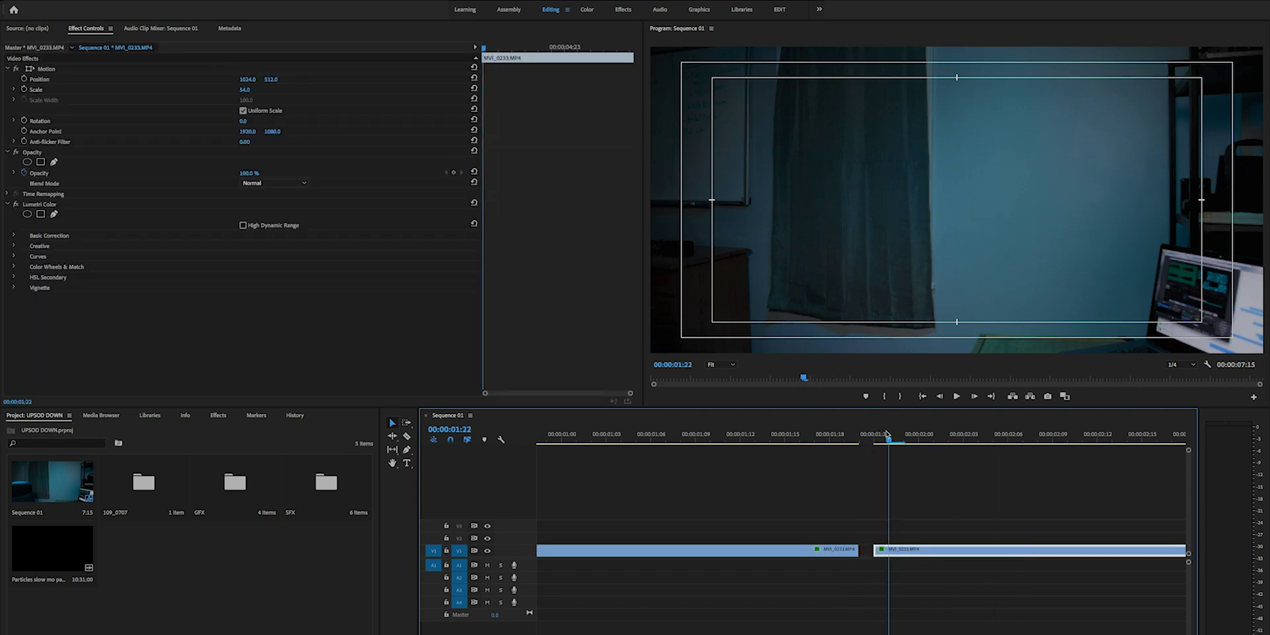
{"action": "key", "text": "c"}
{"action": "left_click", "coordinate": [894, 551]}
{"action": "left_click", "coordinate": [903, 551]}
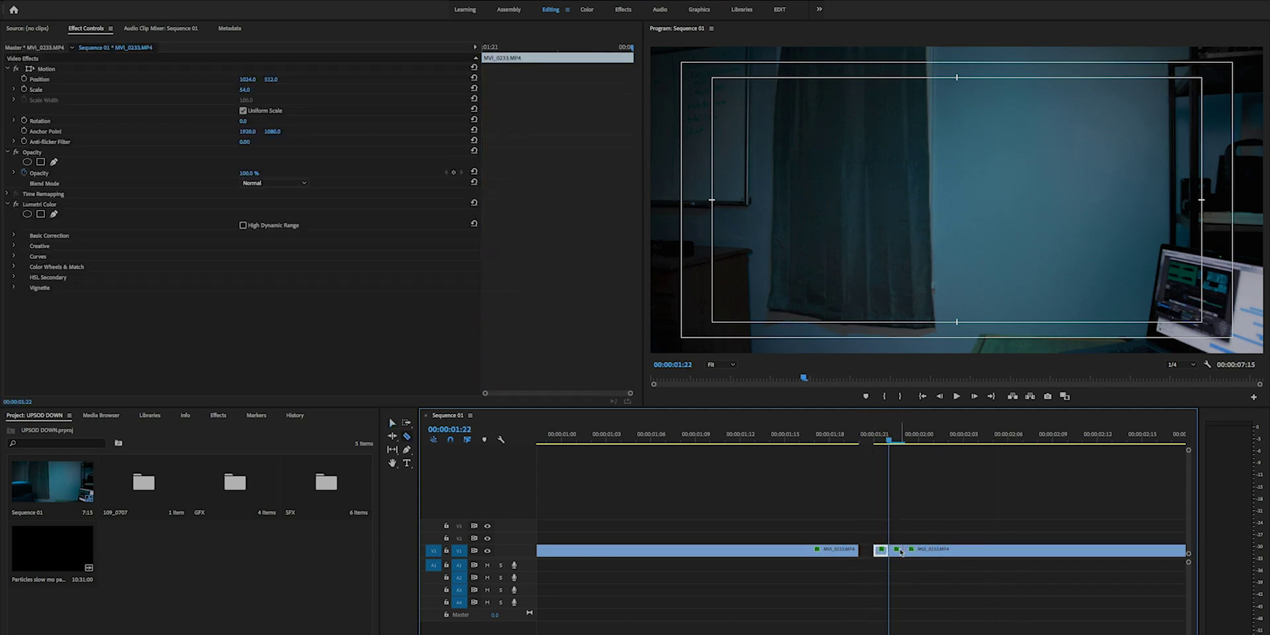
{"action": "key", "text": "v"}
{"action": "left_click", "coordinate": [896, 551]}
{"action": "key", "text": "Delete"}
Trim the right clip's start later and move the playhead to 00:00:02:22.
{"action": "left_click_drag", "start_coordinate": [920, 551], "coordinate": [932, 550]}
{"action": "left_click", "coordinate": [827, 442]}
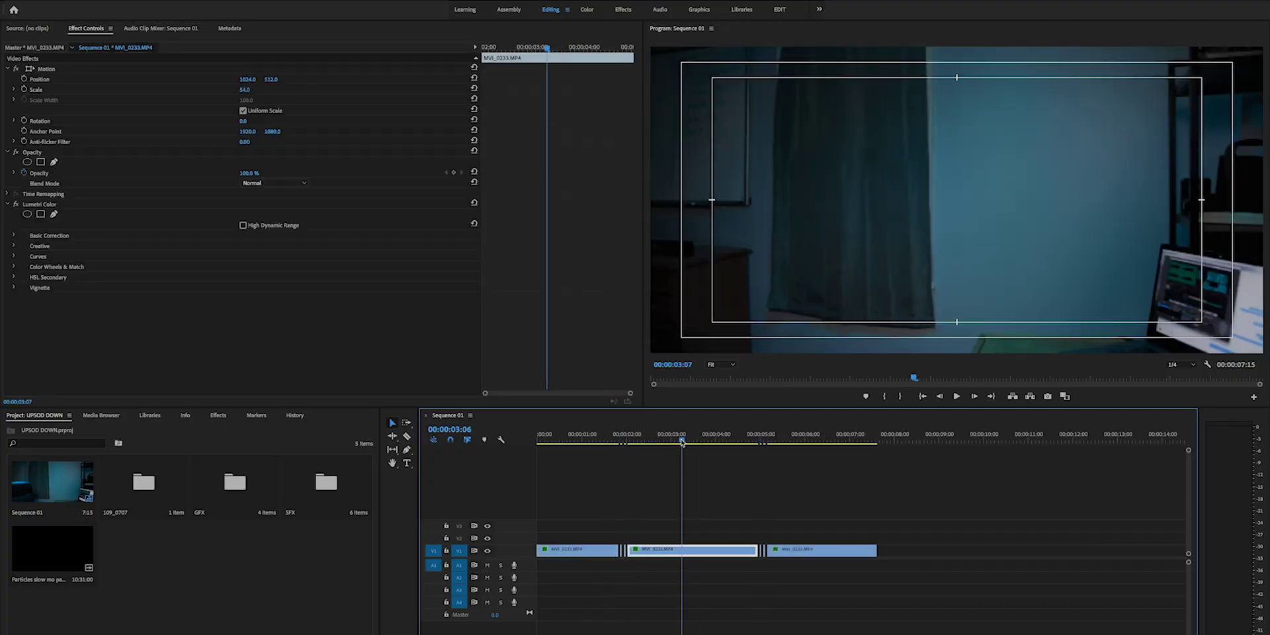
{"action": "left_click_drag", "start_coordinate": [680, 441], "coordinate": [669, 442]}
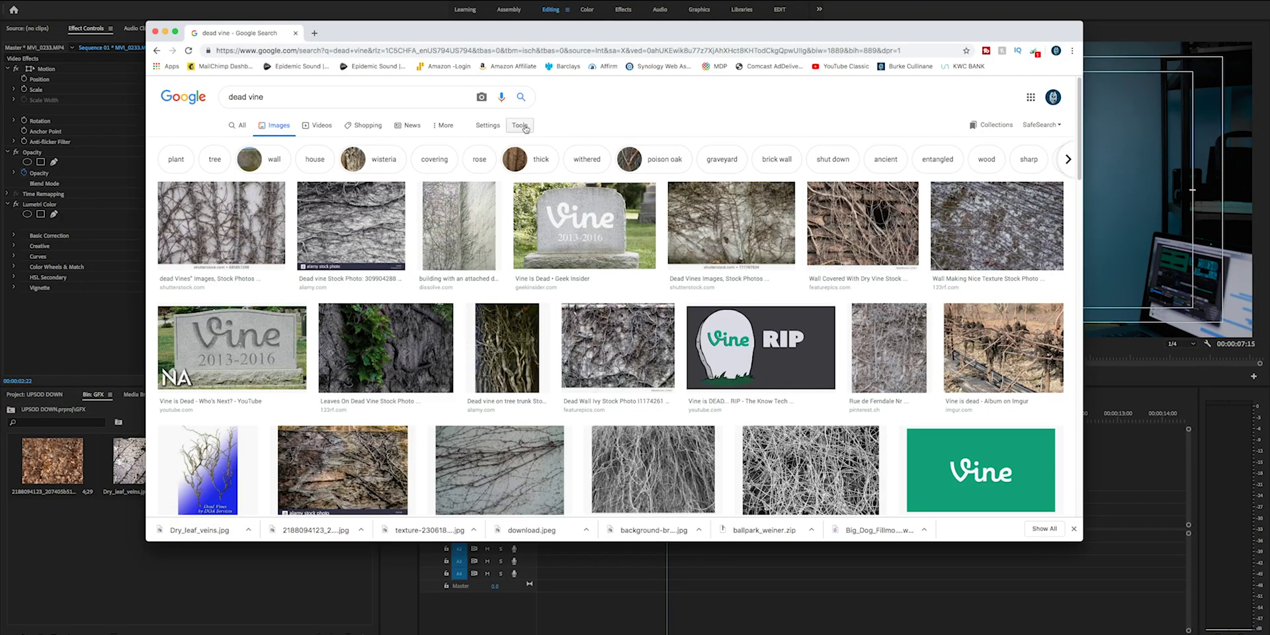
Filter the 'dead vine' image results to Large size, then check the Usage rights options.
{"action": "left_click", "coordinate": [520, 125]}
{"action": "left_click", "coordinate": [235, 143]}
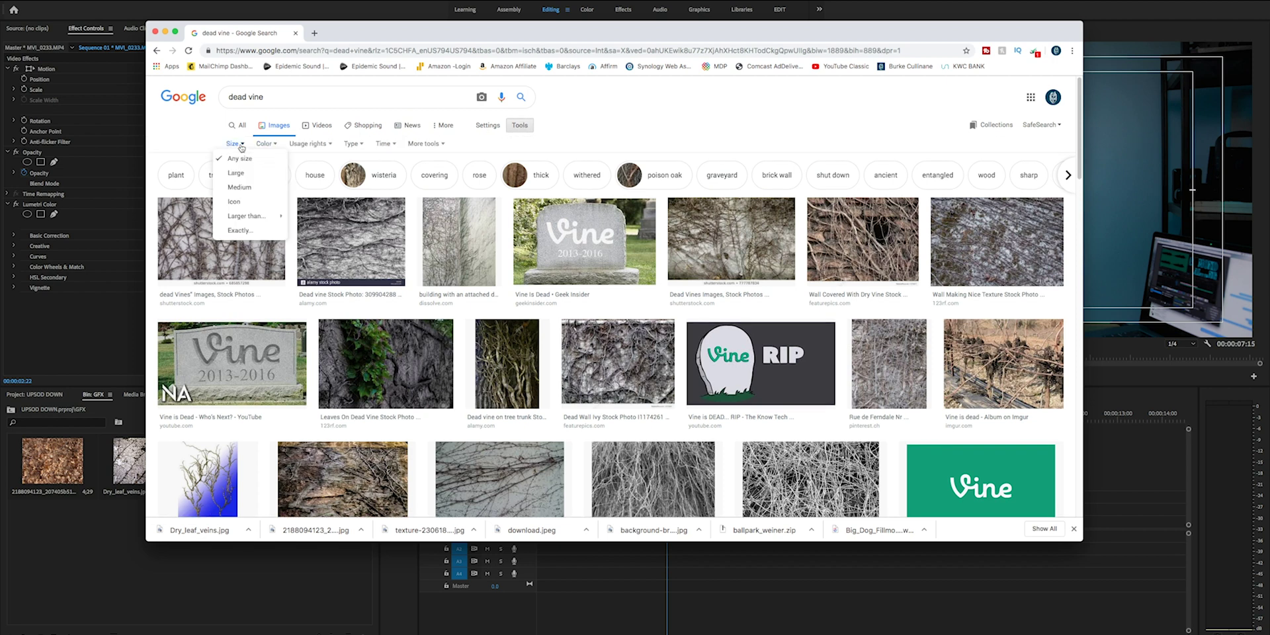
{"action": "left_click", "coordinate": [239, 174]}
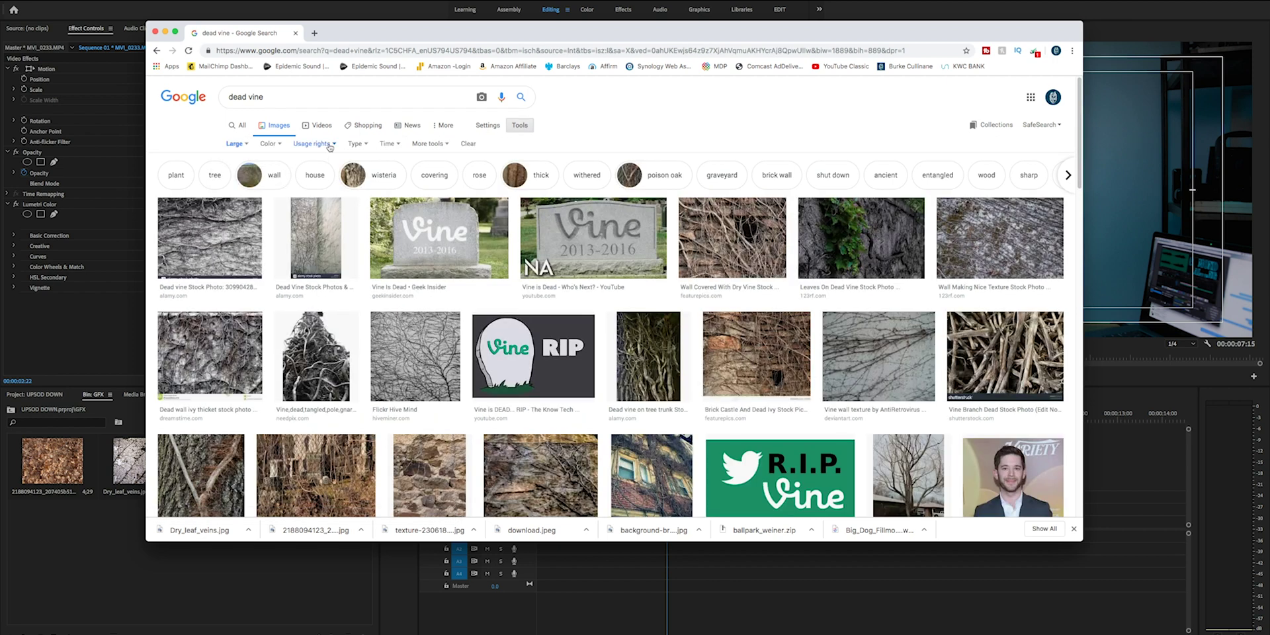
{"action": "left_click", "coordinate": [329, 146]}
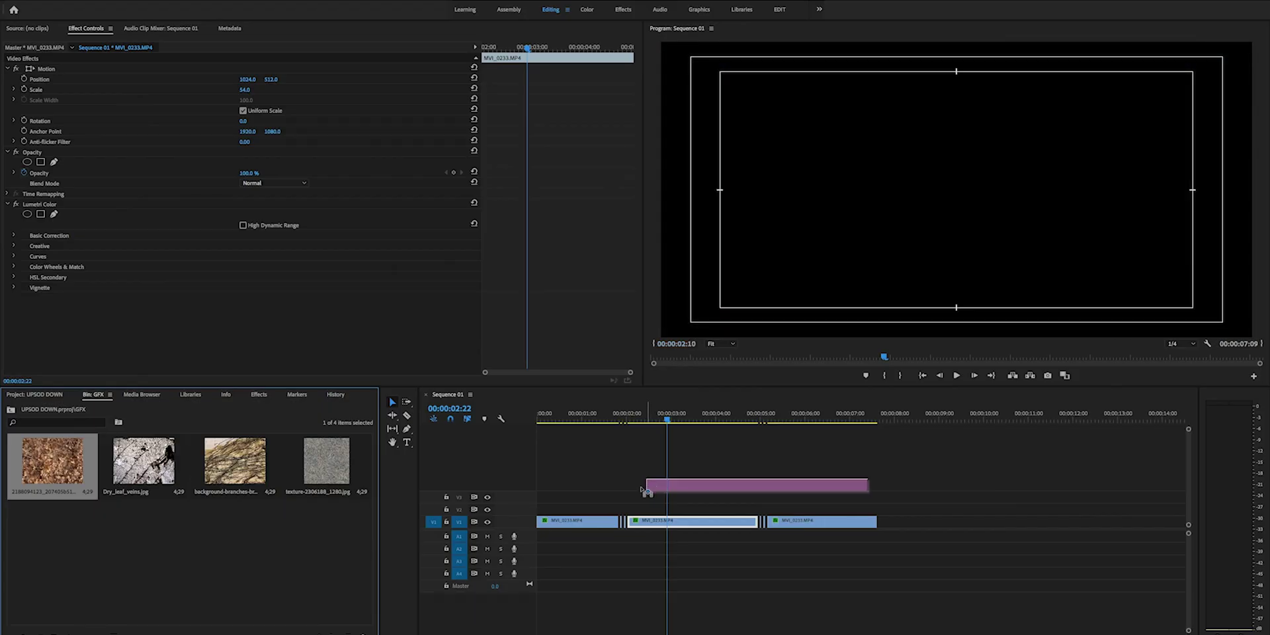
Stack a texture image on V2 and Dry_leaf_veins.jpg above it, toggling layers to preview.
{"action": "left_click_drag", "start_coordinate": [727, 485], "coordinate": [709, 510]}
{"action": "left_click_drag", "start_coordinate": [144, 461], "coordinate": [641, 496]}
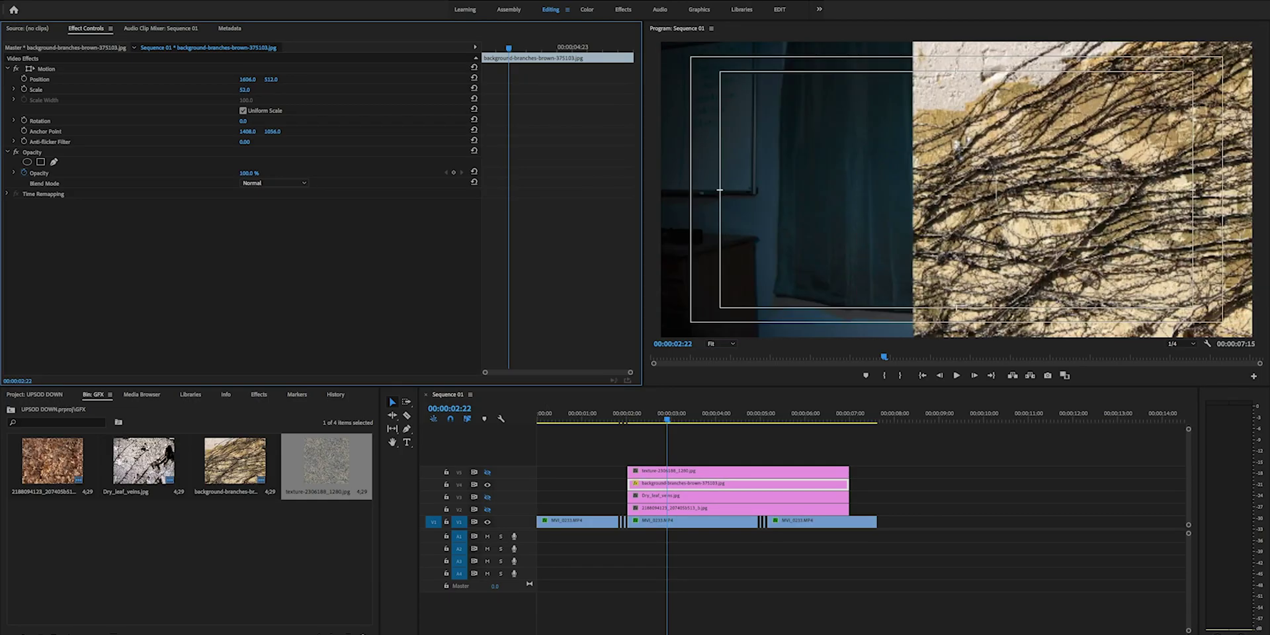
{"action": "left_click", "coordinate": [488, 474]}
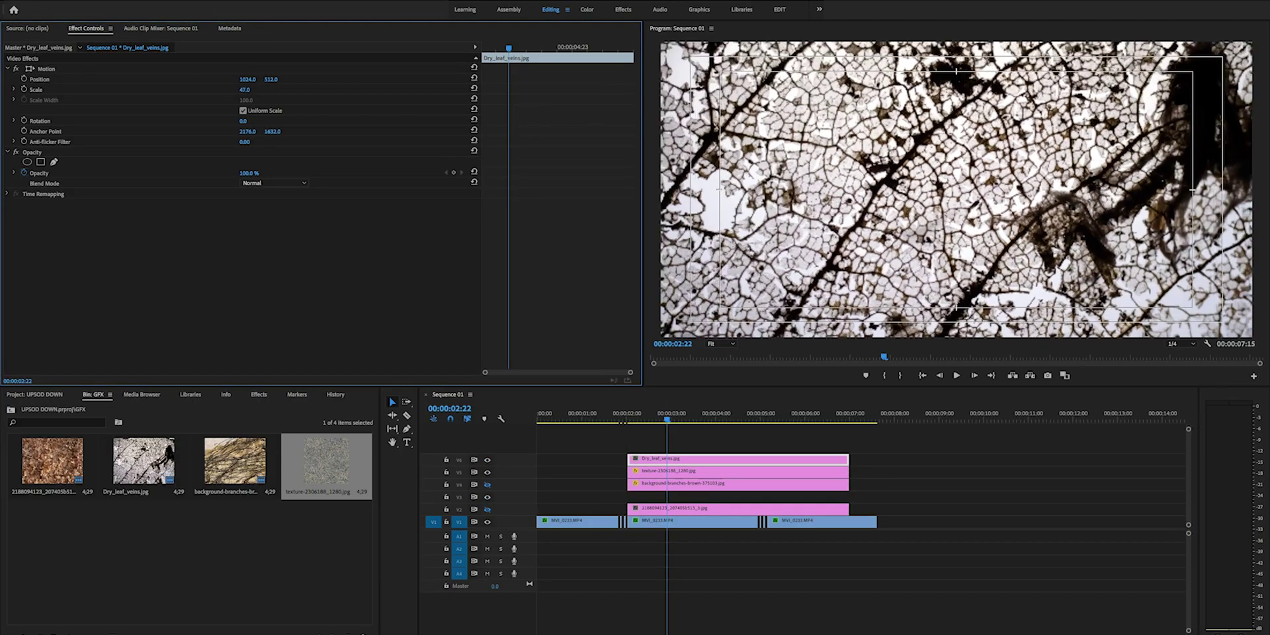
{"action": "left_click", "coordinate": [257, 120]}
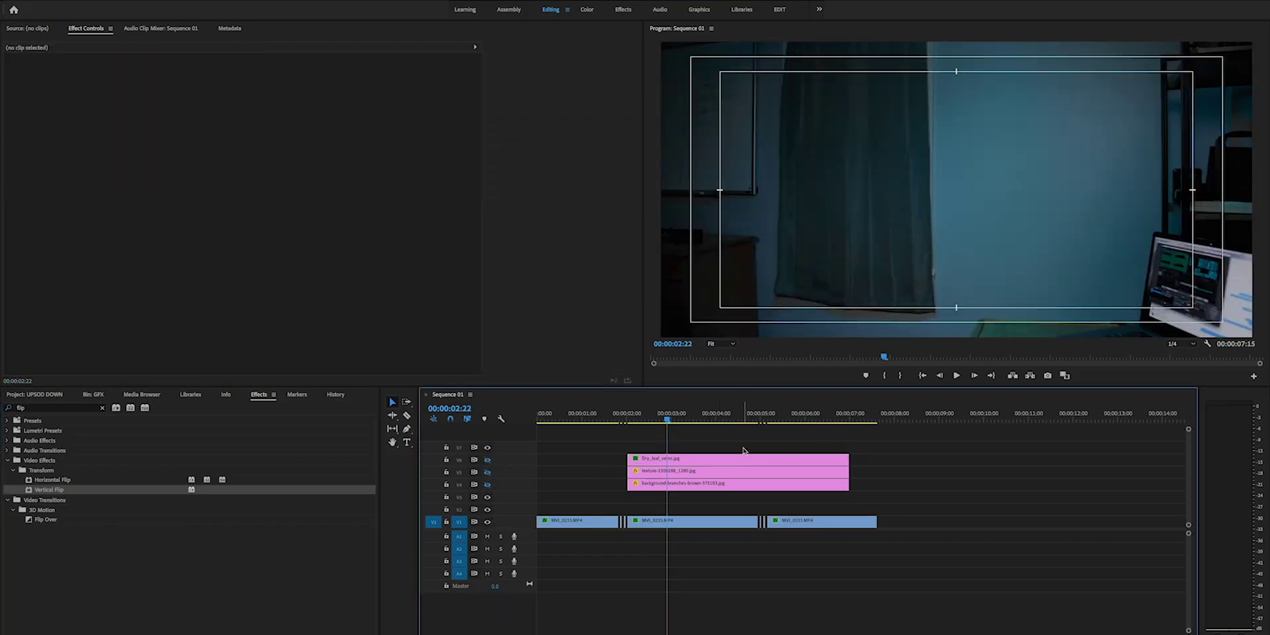
{"action": "left_click", "coordinate": [487, 485]}
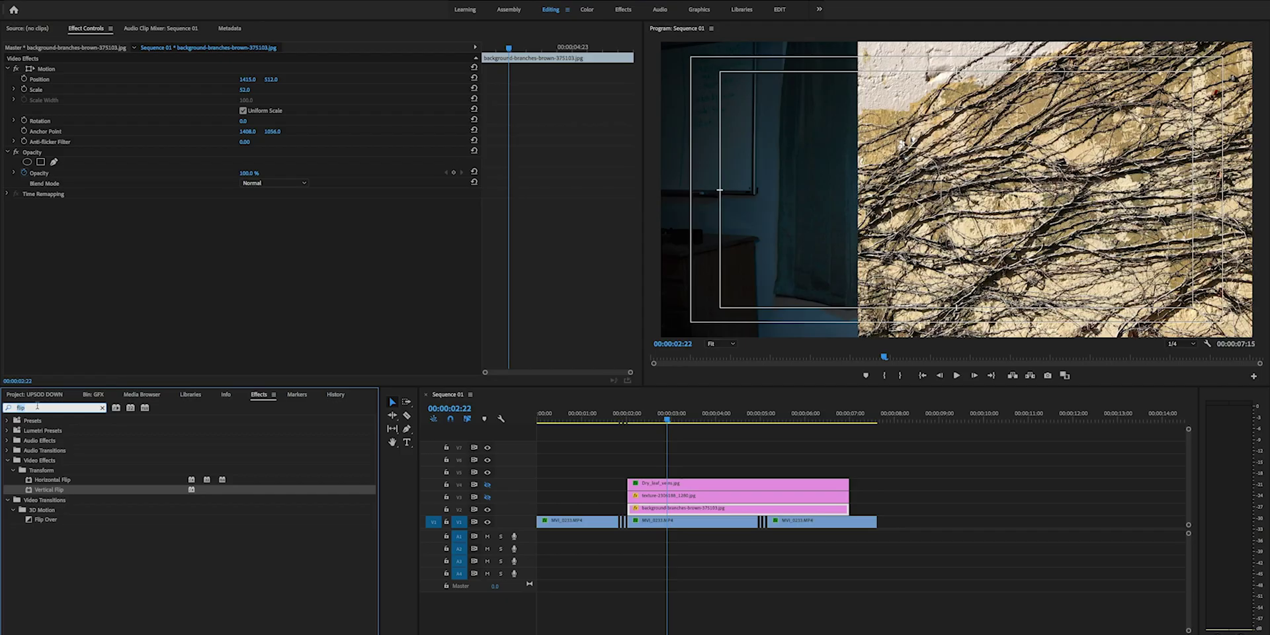
Apply the Tint effect to the branches clip and set its blend mode to Color Burn.
{"action": "double_click", "coordinate": [37, 406]}
{"action": "type", "text": "tint"}
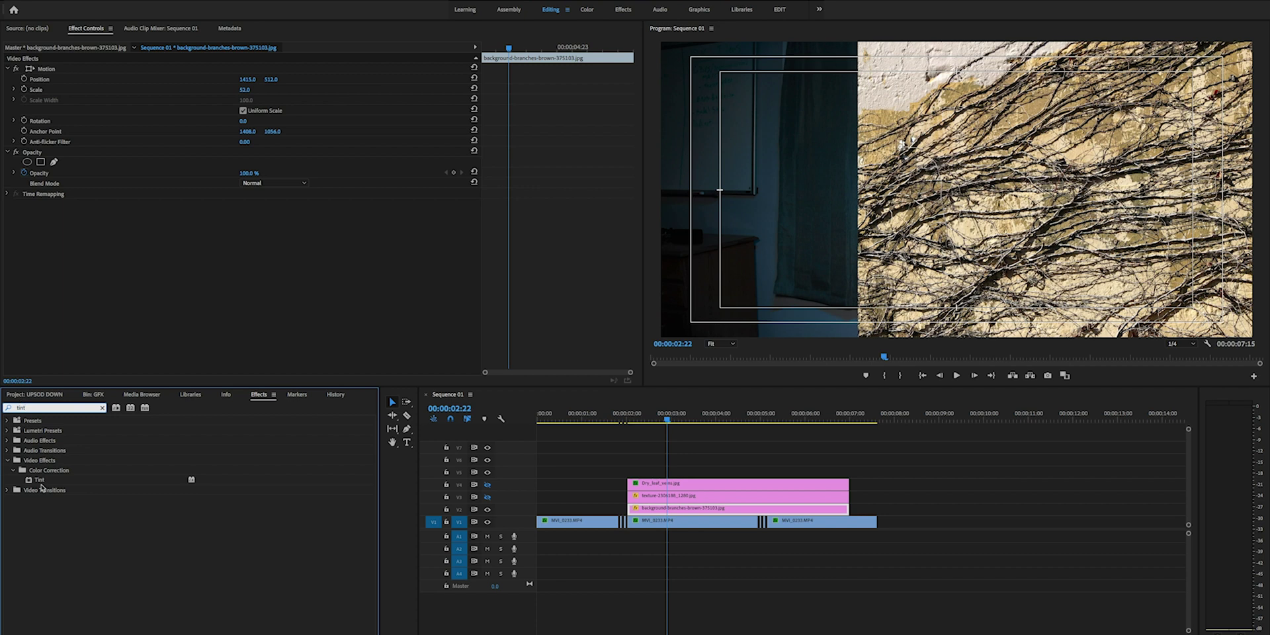
{"action": "left_click_drag", "start_coordinate": [38, 479], "coordinate": [782, 513]}
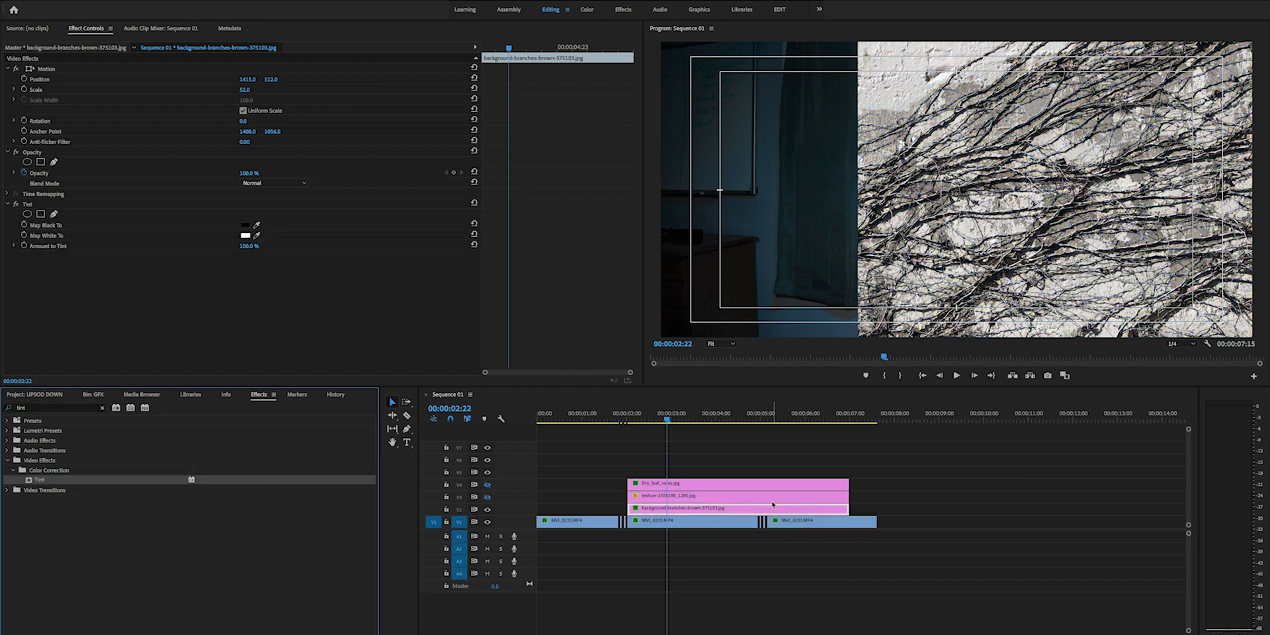
{"action": "left_click", "coordinate": [287, 193]}
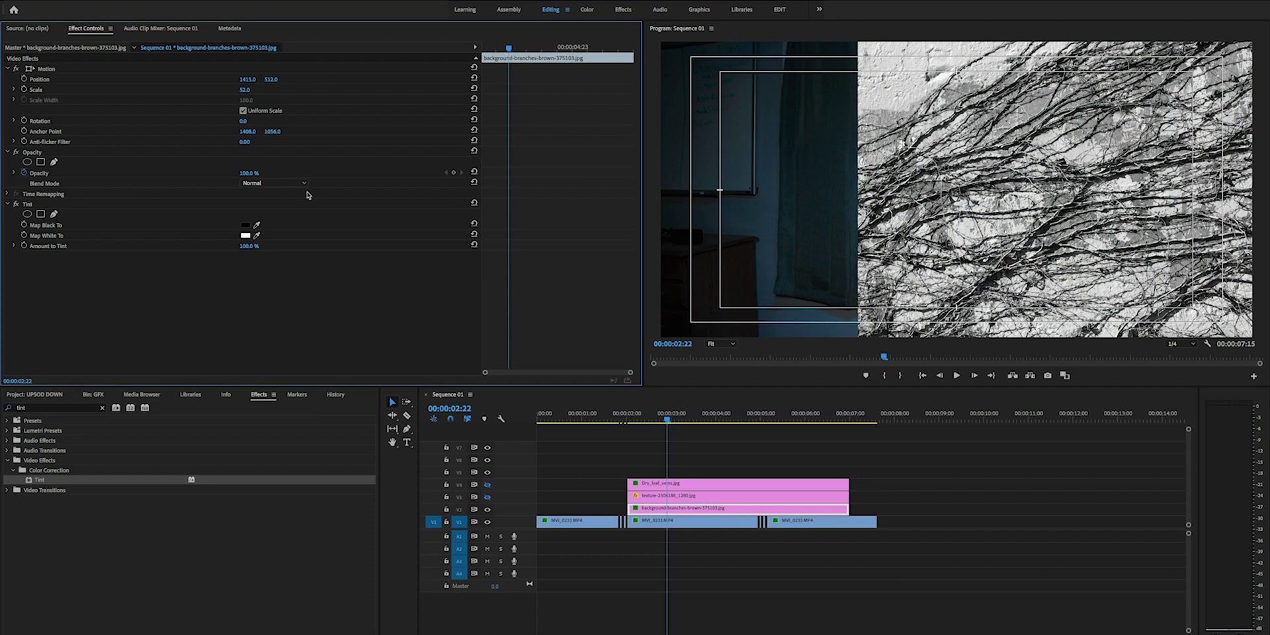
{"action": "left_click", "coordinate": [290, 183]}
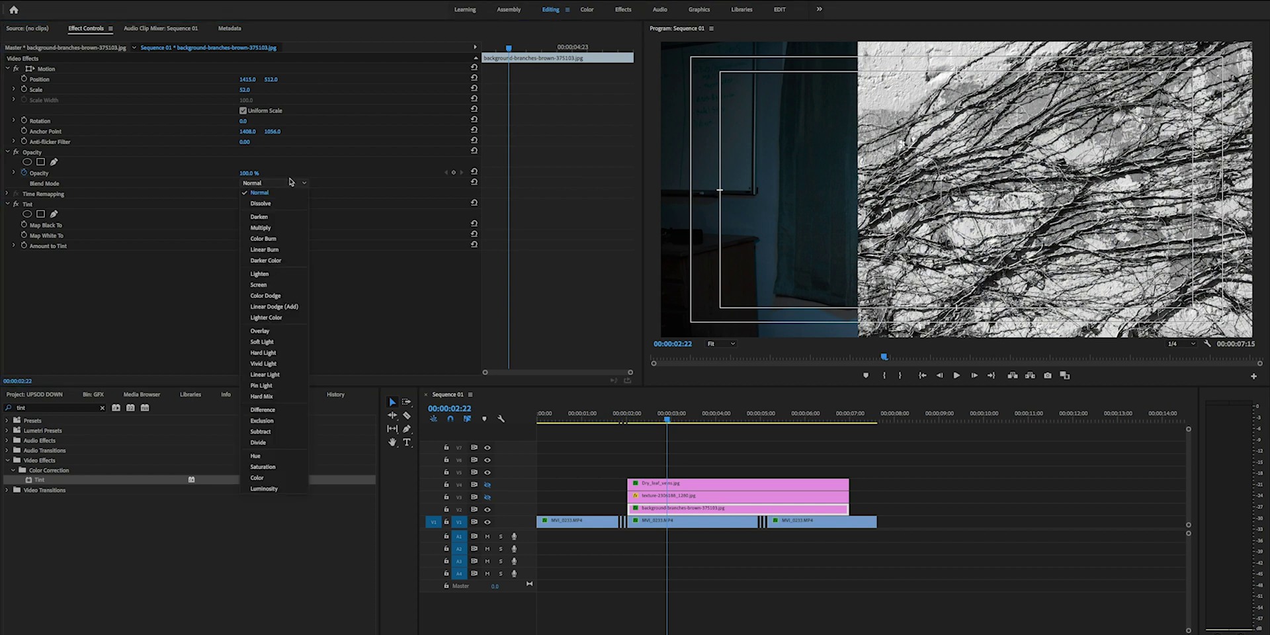
{"action": "left_click", "coordinate": [281, 238]}
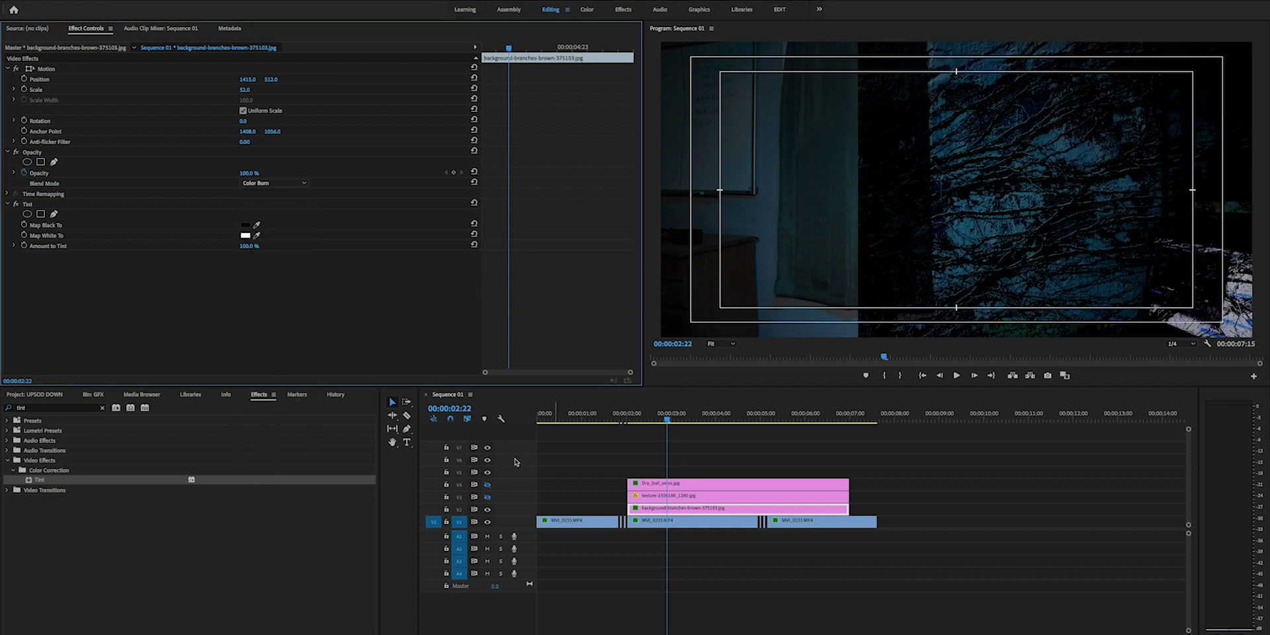
Try Color Burn blending on the texture and Dry_leaf_veins layers.
{"action": "left_click", "coordinate": [728, 496]}
{"action": "left_click", "coordinate": [487, 497]}
{"action": "left_click", "coordinate": [274, 182]}
{"action": "left_click", "coordinate": [280, 238]}
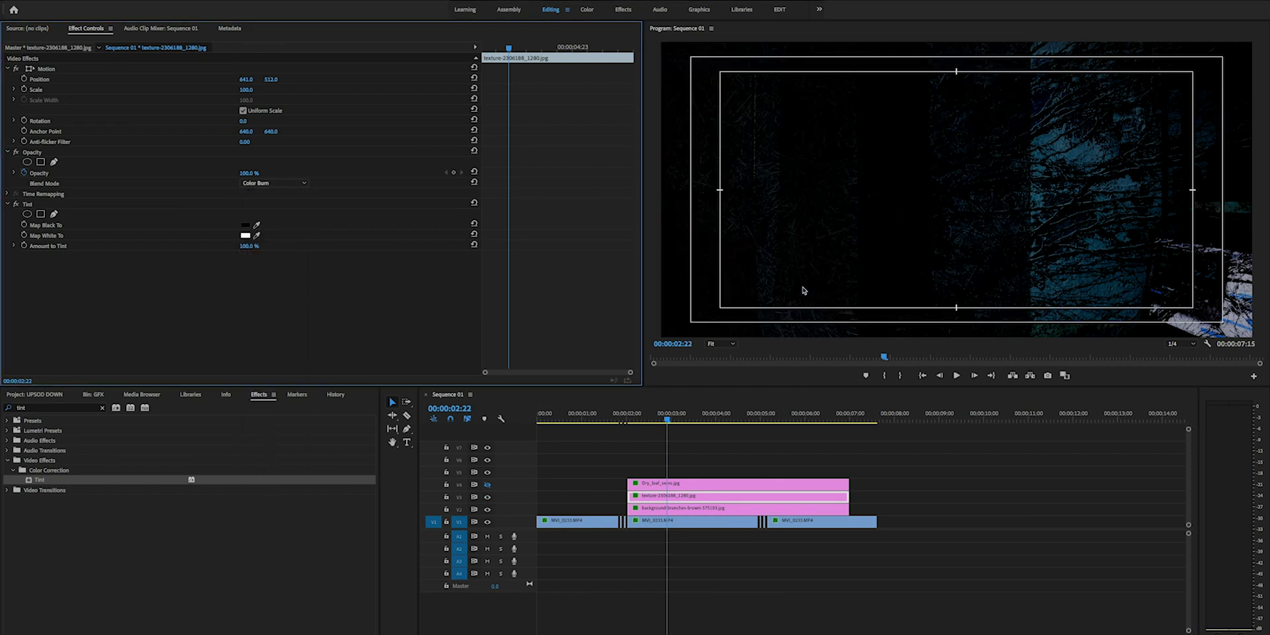
{"action": "left_click", "coordinate": [488, 485]}
{"action": "left_click", "coordinate": [695, 483]}
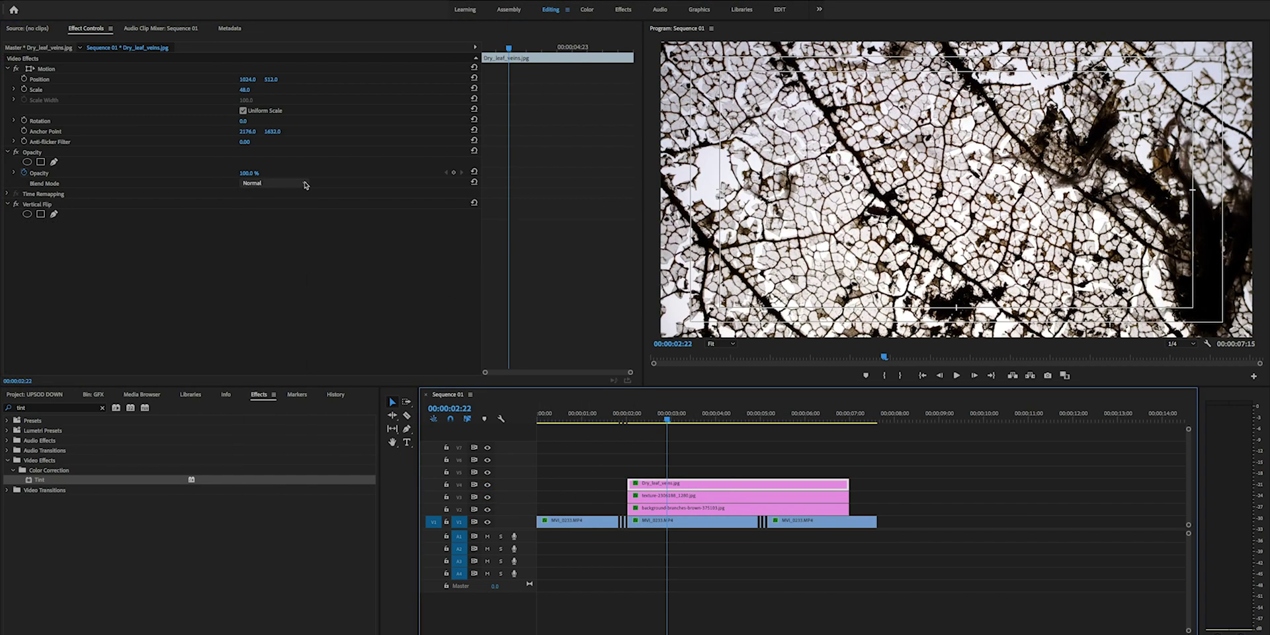
{"action": "left_click", "coordinate": [274, 183]}
{"action": "left_click", "coordinate": [281, 238]}
Delete the texture clip from V3 and return the branches layer to Normal blend mode.
{"action": "left_click", "coordinate": [728, 496]}
{"action": "left_click", "coordinate": [488, 485]}
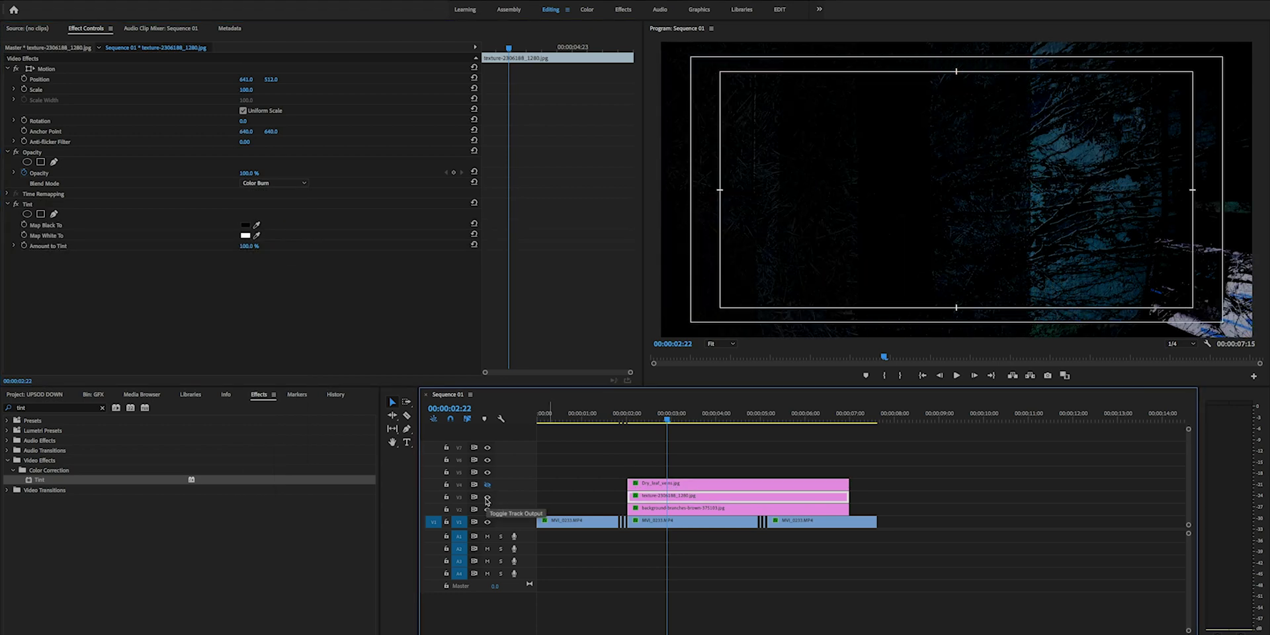
{"action": "left_click", "coordinate": [488, 498]}
{"action": "key", "text": "Delete"}
{"action": "left_click", "coordinate": [662, 509]}
{"action": "left_click", "coordinate": [284, 190]}
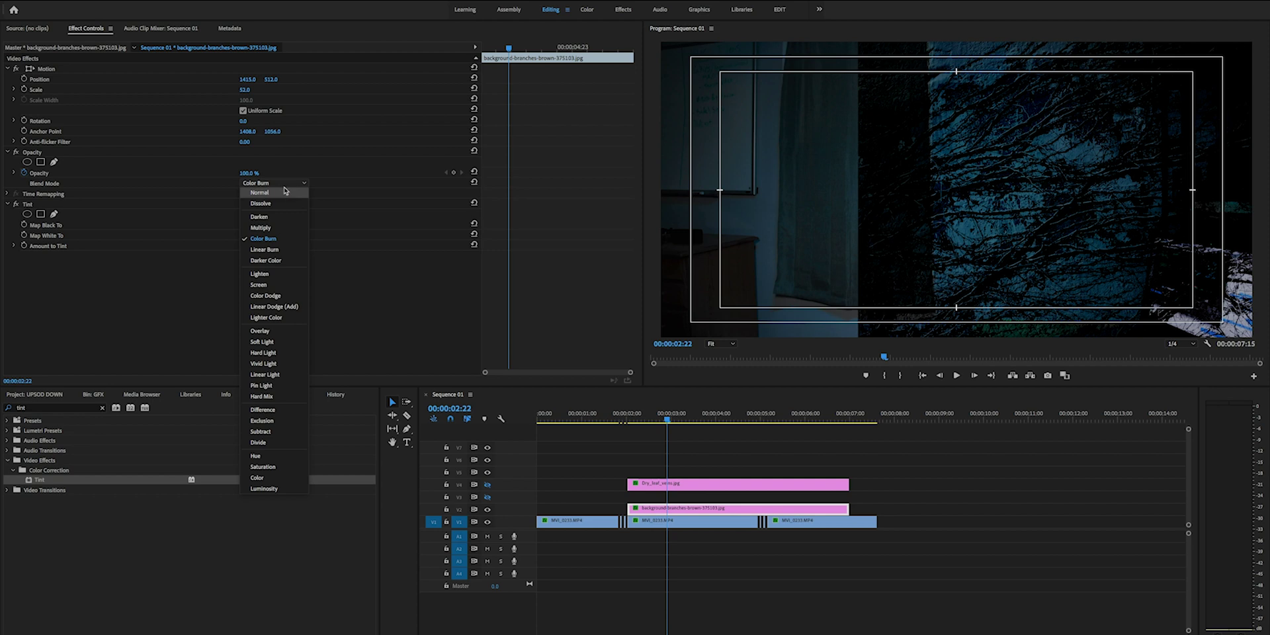
{"action": "left_click", "coordinate": [282, 196]}
{"action": "left_click", "coordinate": [696, 511]}
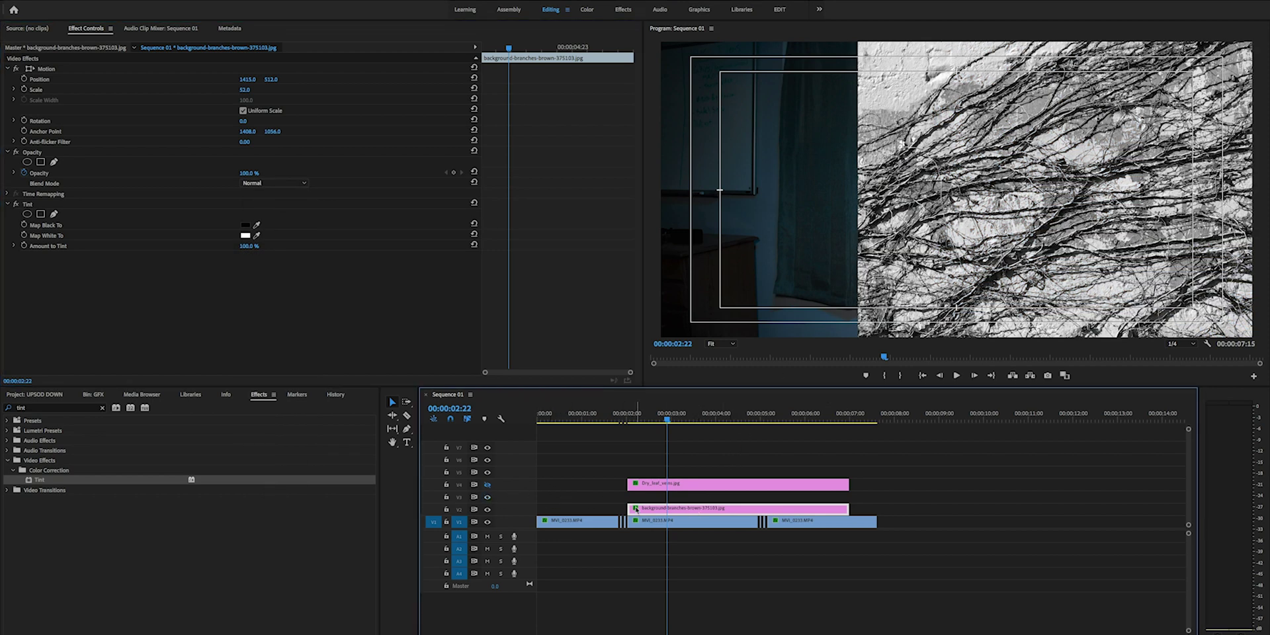
Copy the branches clip to V3, apply Horizontal Flip, and set Position X to -47.
{"action": "left_click_drag", "start_coordinate": [646, 511], "coordinate": [667, 498]}
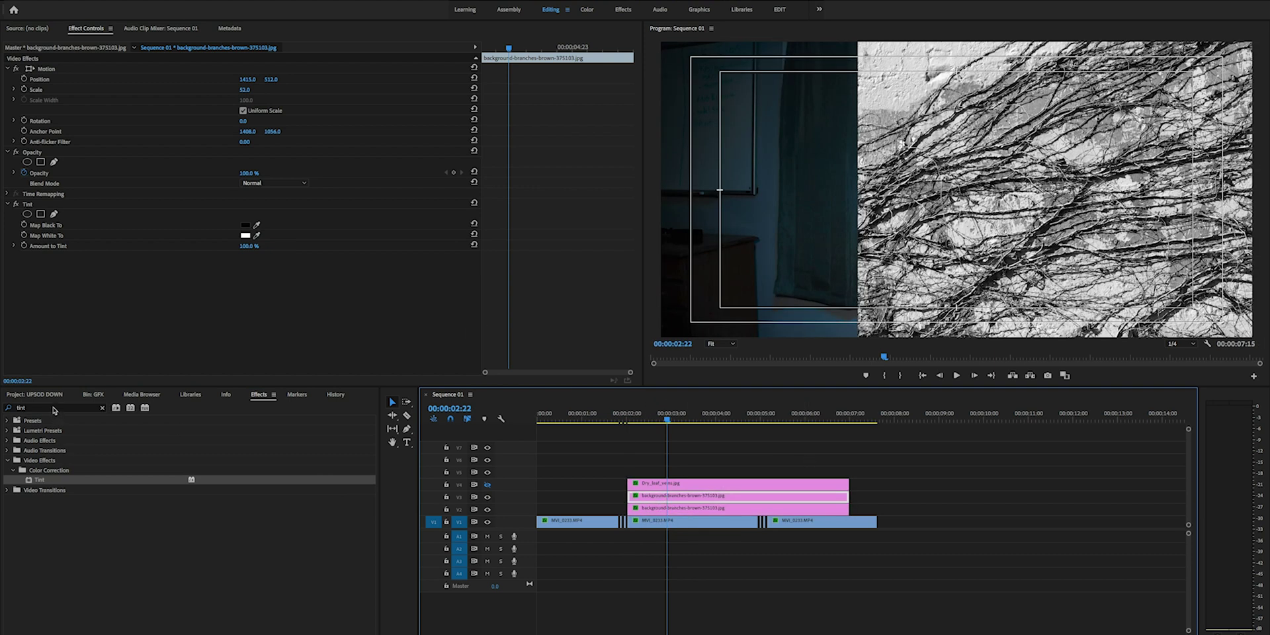
{"action": "left_click", "coordinate": [54, 408]}
{"action": "type", "text": "flip"}
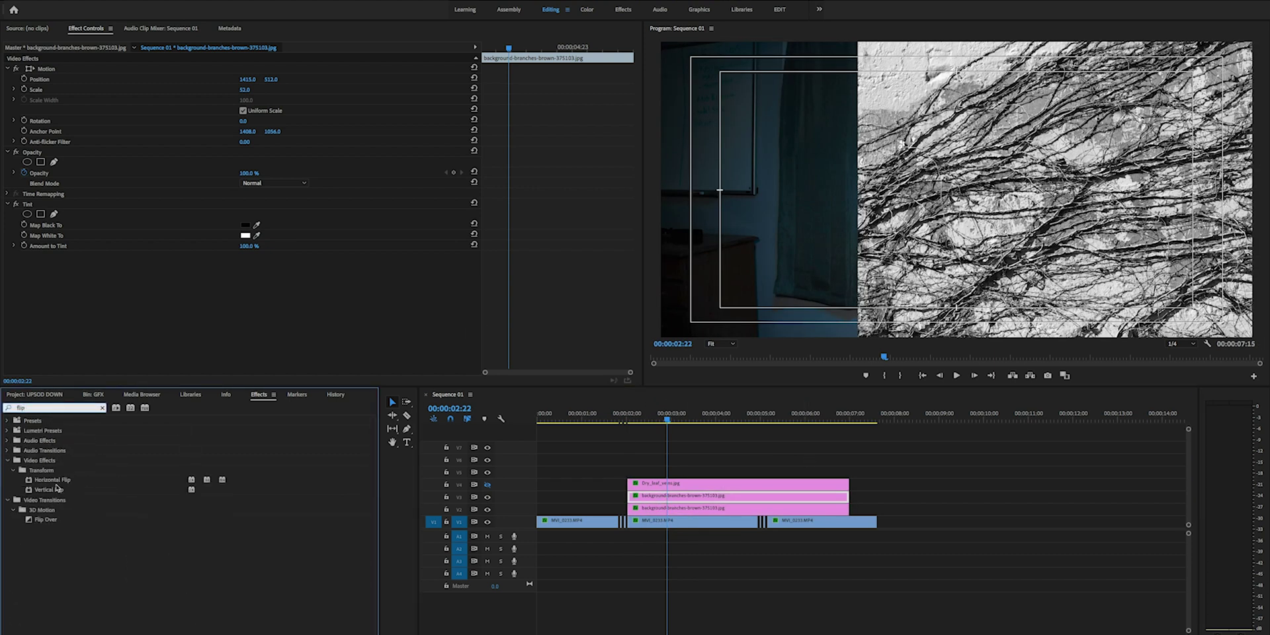
{"action": "left_click_drag", "start_coordinate": [60, 483], "coordinate": [721, 496]}
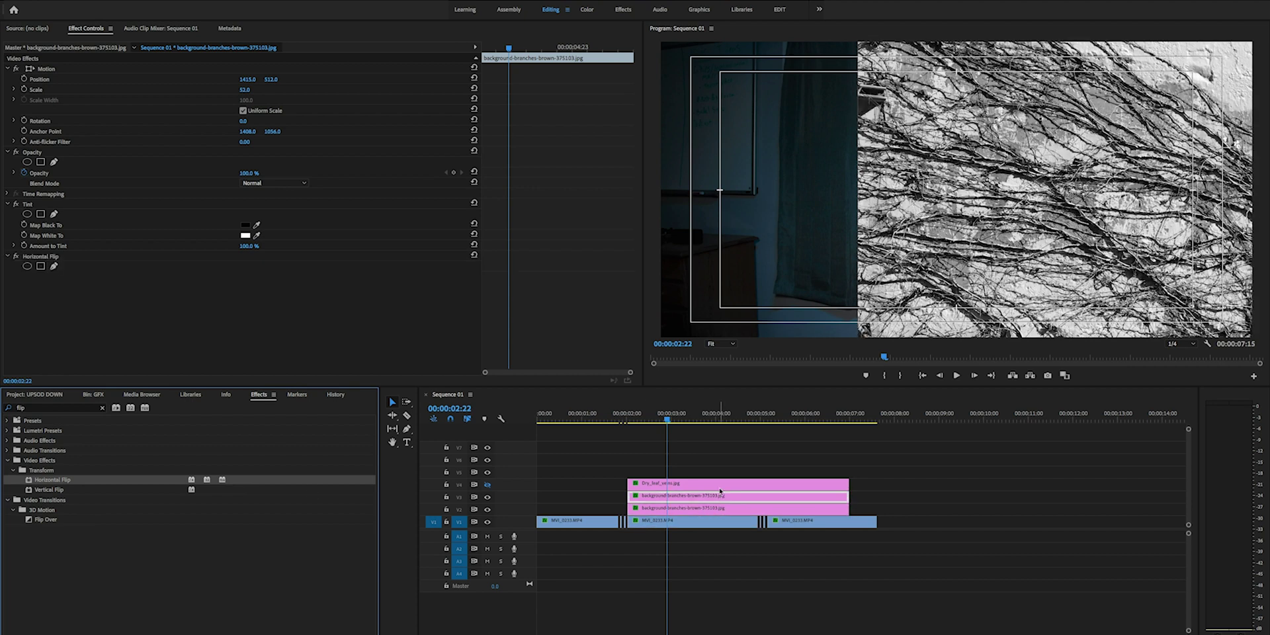
{"action": "left_click_drag", "start_coordinate": [248, 78], "coordinate": [142, 78]}
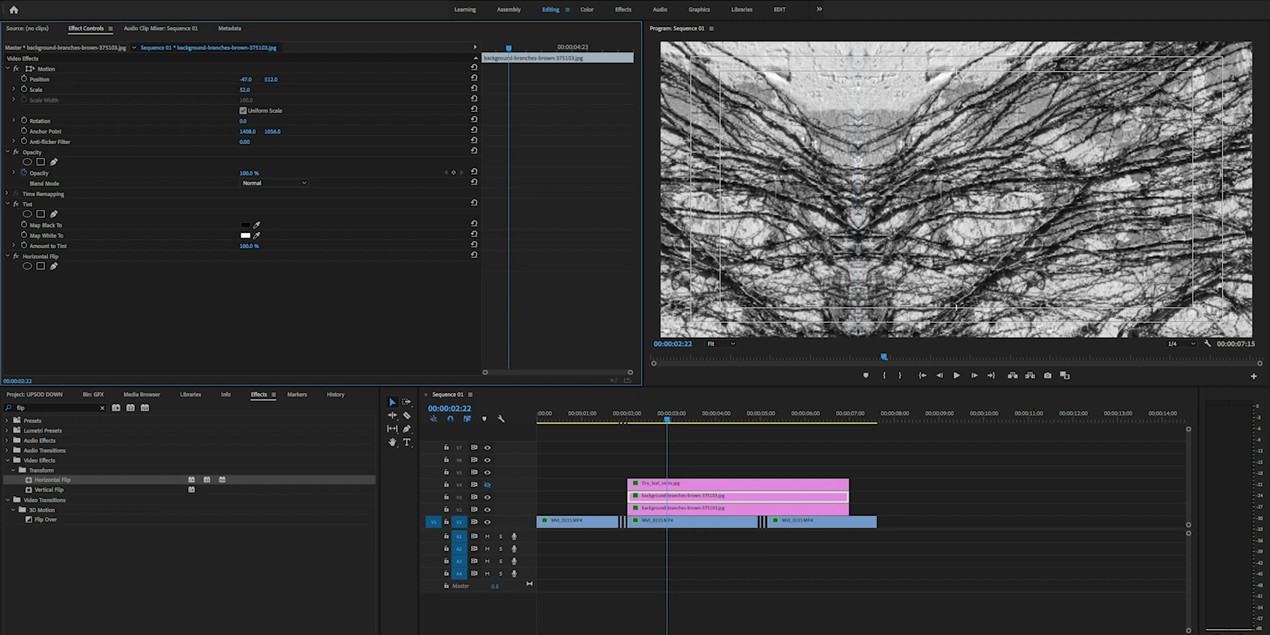
{"action": "left_click_drag", "start_coordinate": [142, 78], "coordinate": [144, 78]}
Apply Edge Feather to the flipped branches clip with an Amount of 75.
{"action": "left_click", "coordinate": [70, 408]}
{"action": "type", "text": "edge"}
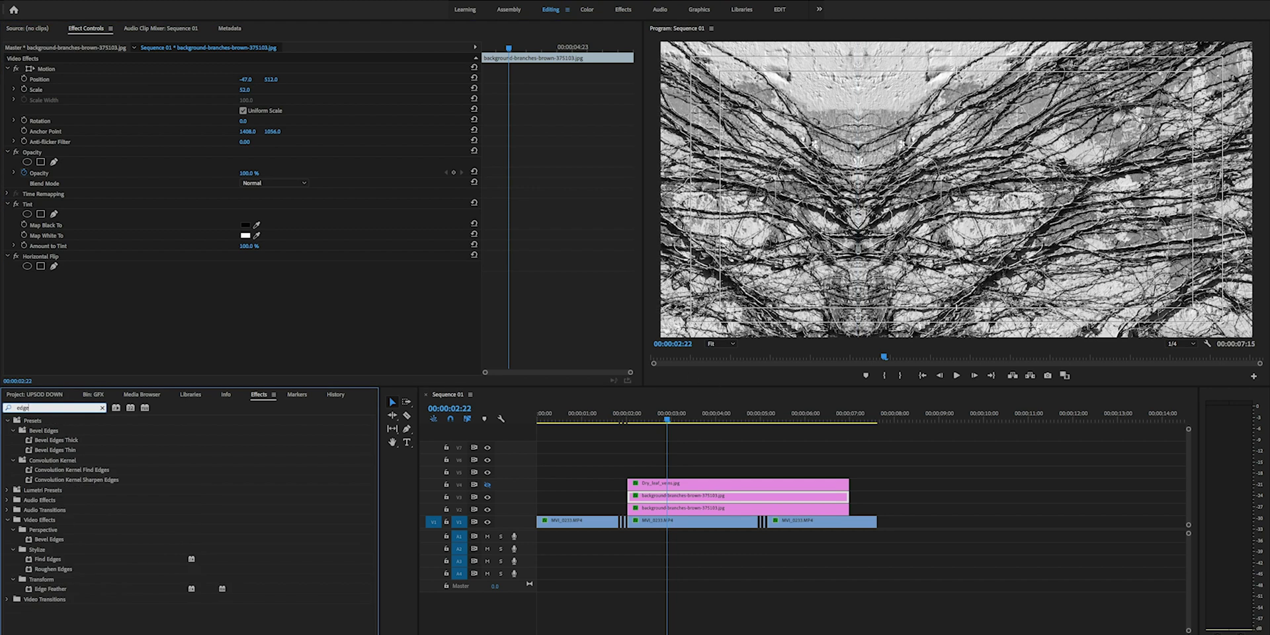
{"action": "left_click_drag", "start_coordinate": [51, 590], "coordinate": [734, 497]}
{"action": "left_click", "coordinate": [245, 299]}
{"action": "type", "text": "75"}
{"action": "key", "text": "Return"}
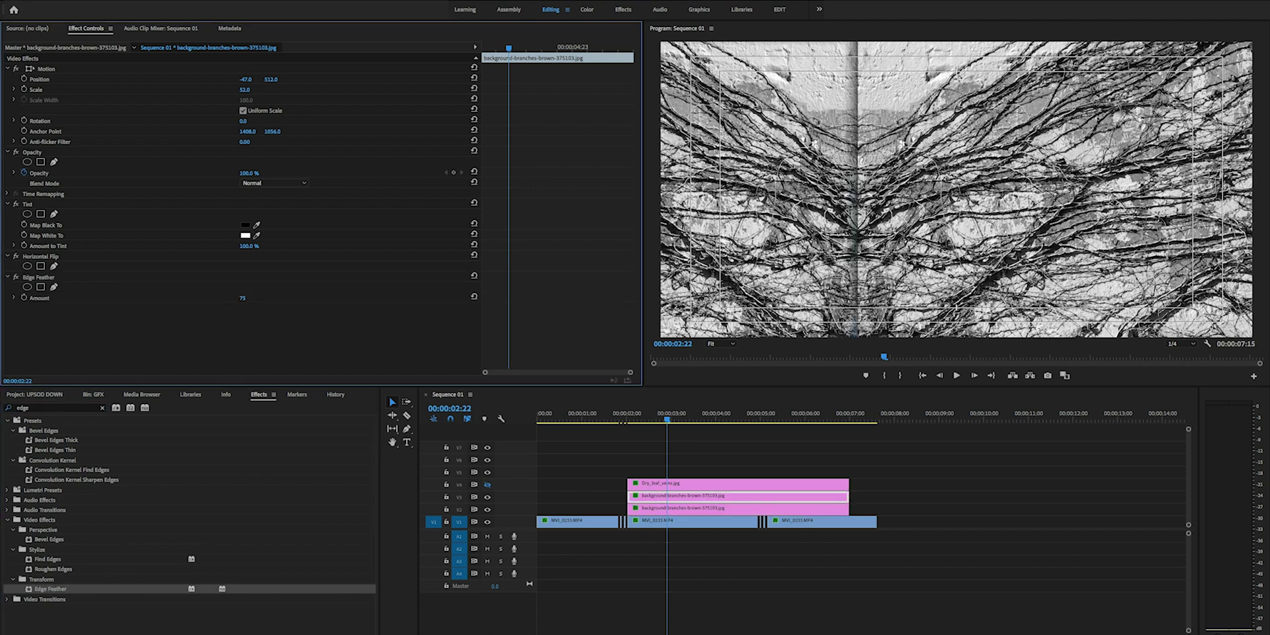
Select both branch clips together and bring up their context menu.
{"action": "left_click", "coordinate": [925, 503]}
{"action": "left_click_drag", "start_coordinate": [893, 497], "coordinate": [762, 504]}
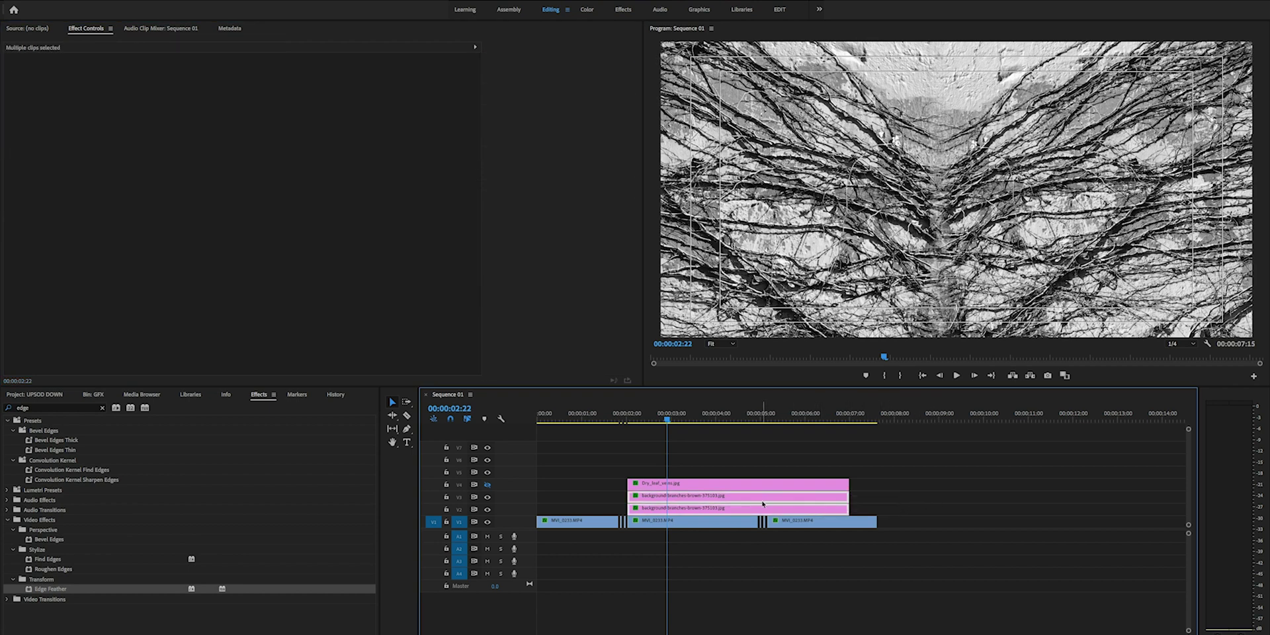
{"action": "right_click", "coordinate": [758, 502]}
Nest the selected clips as Vine1, using Color Burn blending at 25% opacity.
{"action": "left_click", "coordinate": [782, 451]}
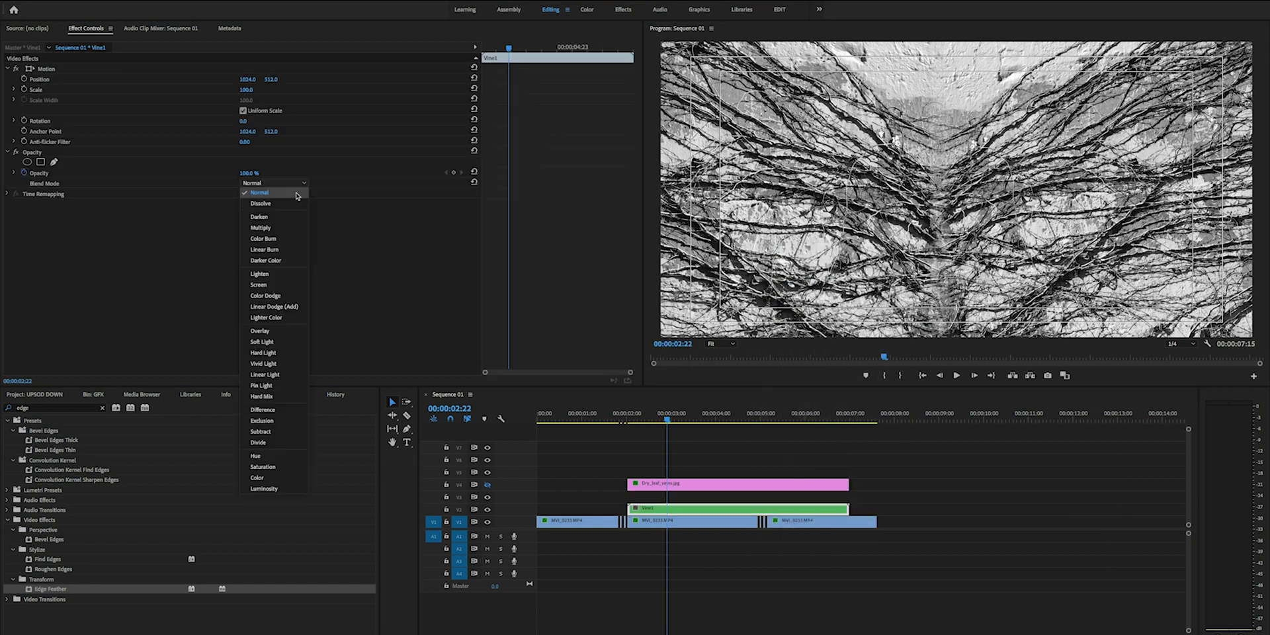
{"action": "left_click", "coordinate": [285, 246]}
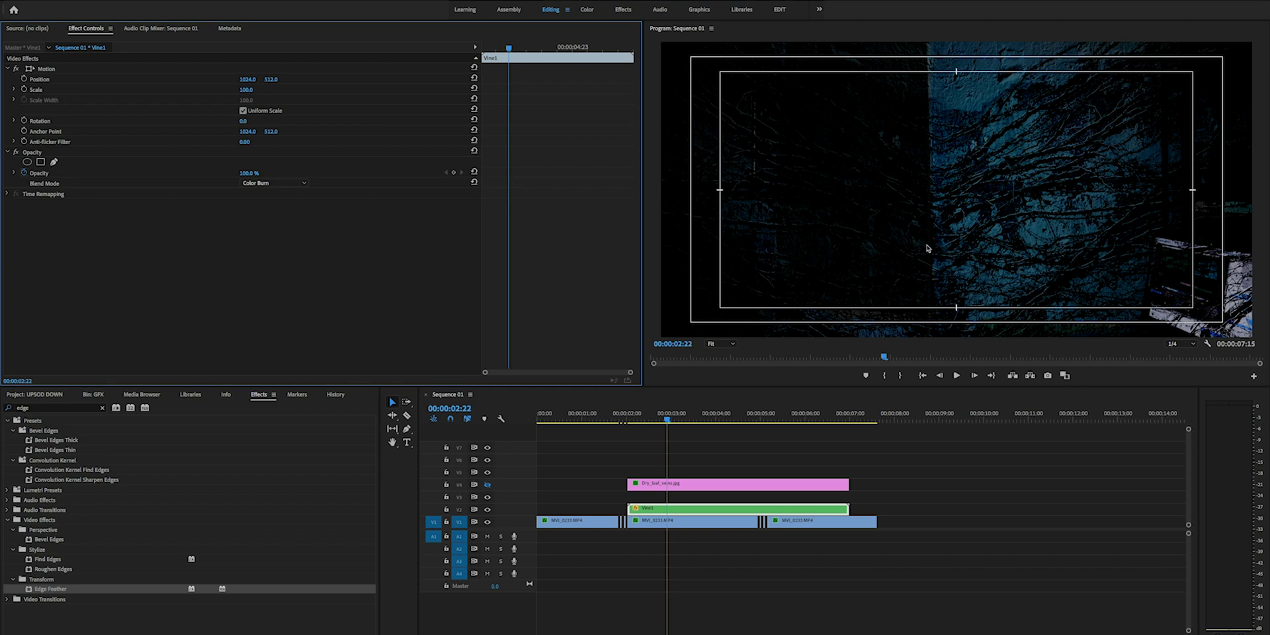
{"action": "left_click", "coordinate": [251, 172]}
{"action": "key", "text": "Return"}
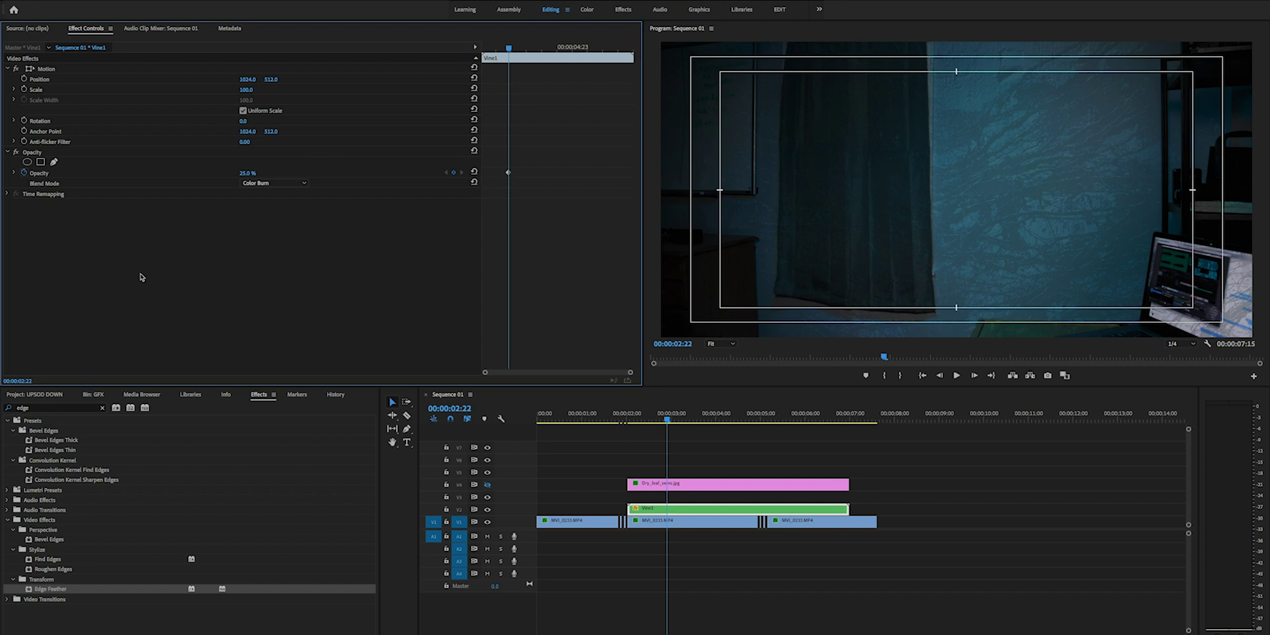
Draw a freeform opacity mask on Vine1 outlining the curtain.
{"action": "left_click", "coordinate": [54, 163]}
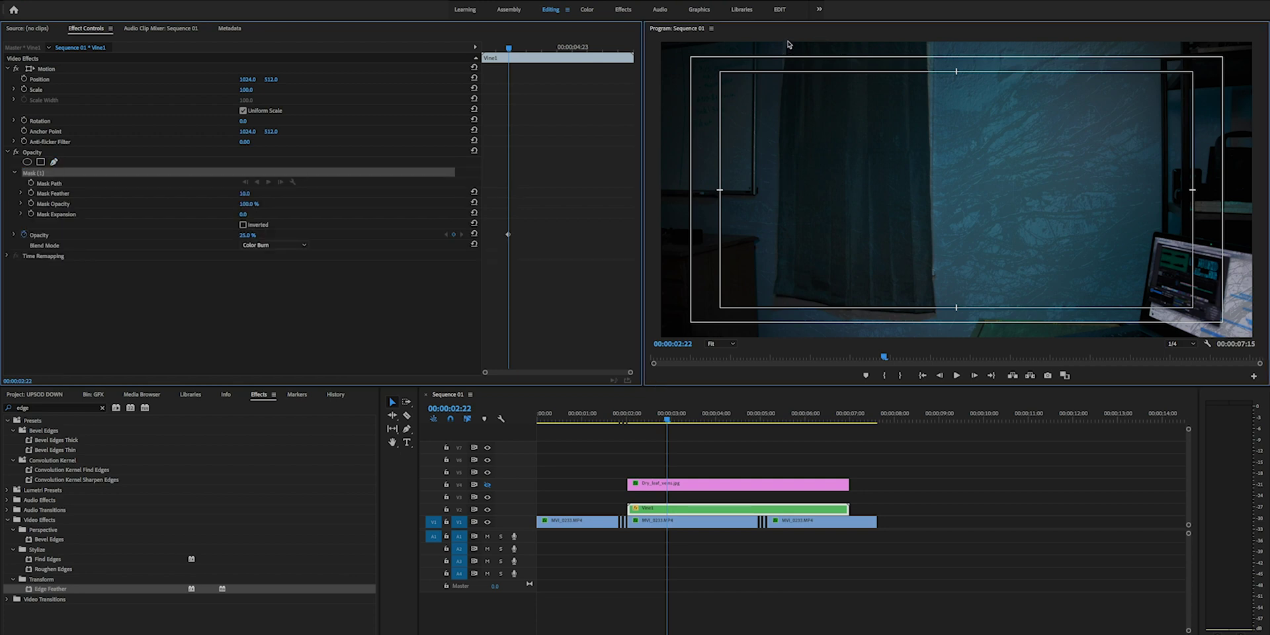
{"action": "left_click", "coordinate": [780, 103]}
{"action": "left_click", "coordinate": [780, 172]}
{"action": "left_click", "coordinate": [778, 243]}
{"action": "left_click", "coordinate": [778, 274]}
{"action": "left_click", "coordinate": [775, 291]}
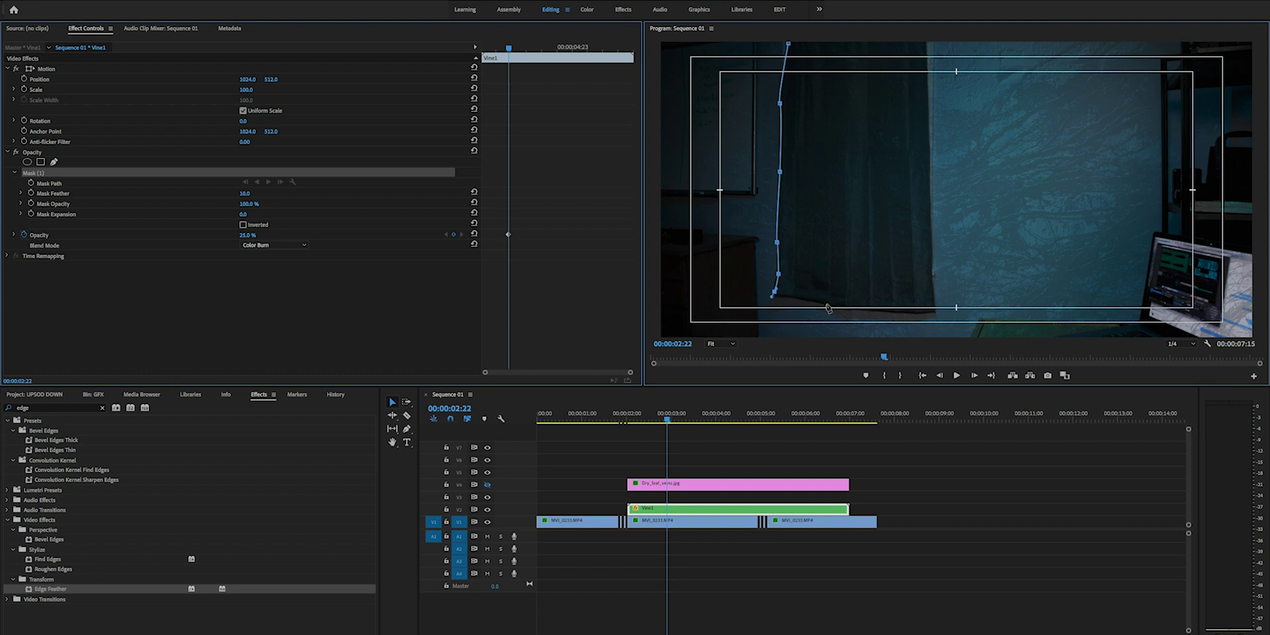
{"action": "left_click", "coordinate": [831, 304]}
{"action": "left_click", "coordinate": [934, 312]}
{"action": "left_click", "coordinate": [931, 135]}
{"action": "left_click", "coordinate": [927, 43]}
{"action": "left_click", "coordinate": [788, 43]}
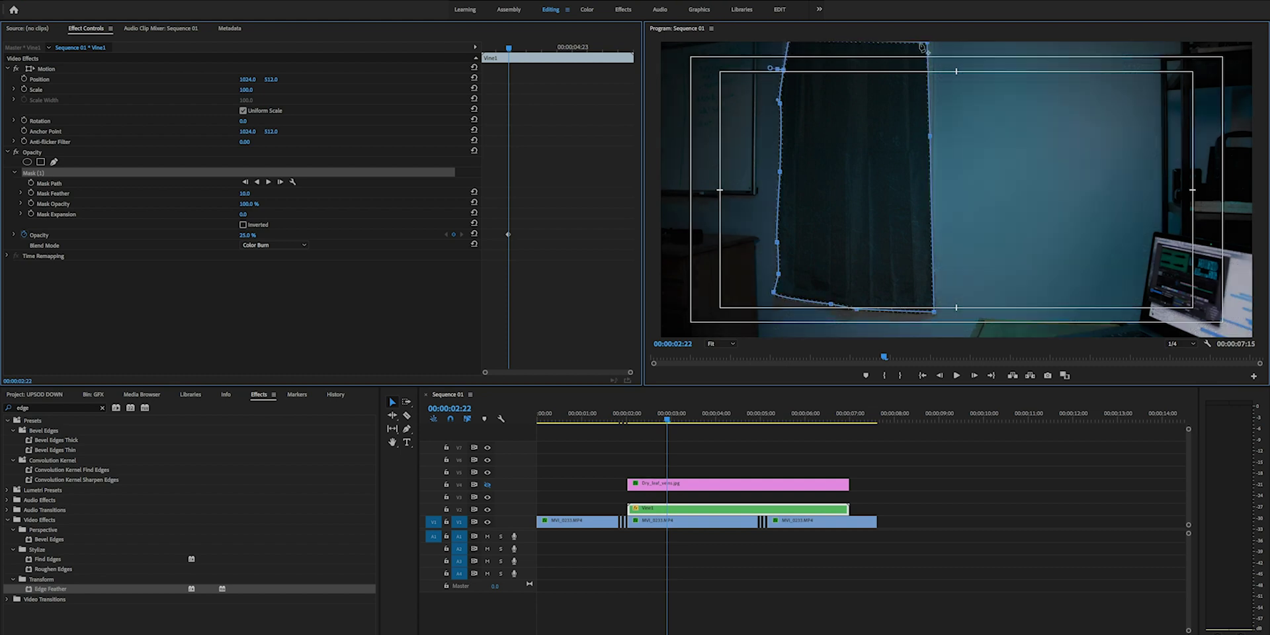
{"action": "left_click", "coordinate": [718, 509]}
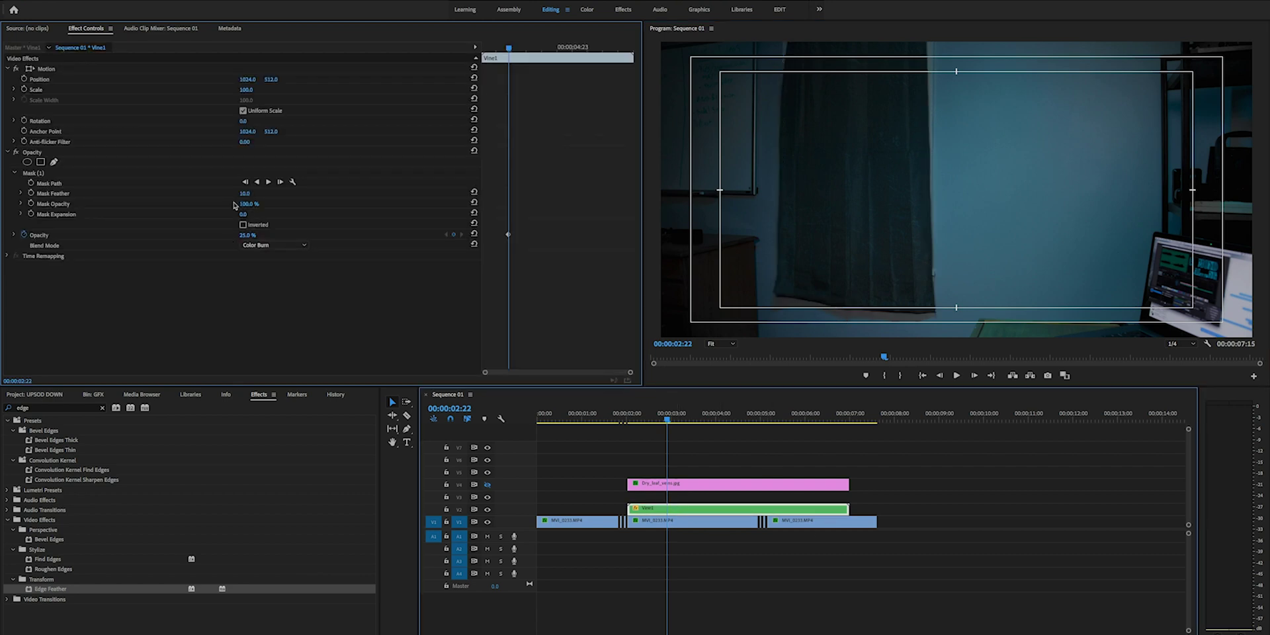
Feather the mask 25, invert it, set Vine1 opacity to 75%, and copy Vine1 onto V3.
{"action": "left_click", "coordinate": [244, 194]}
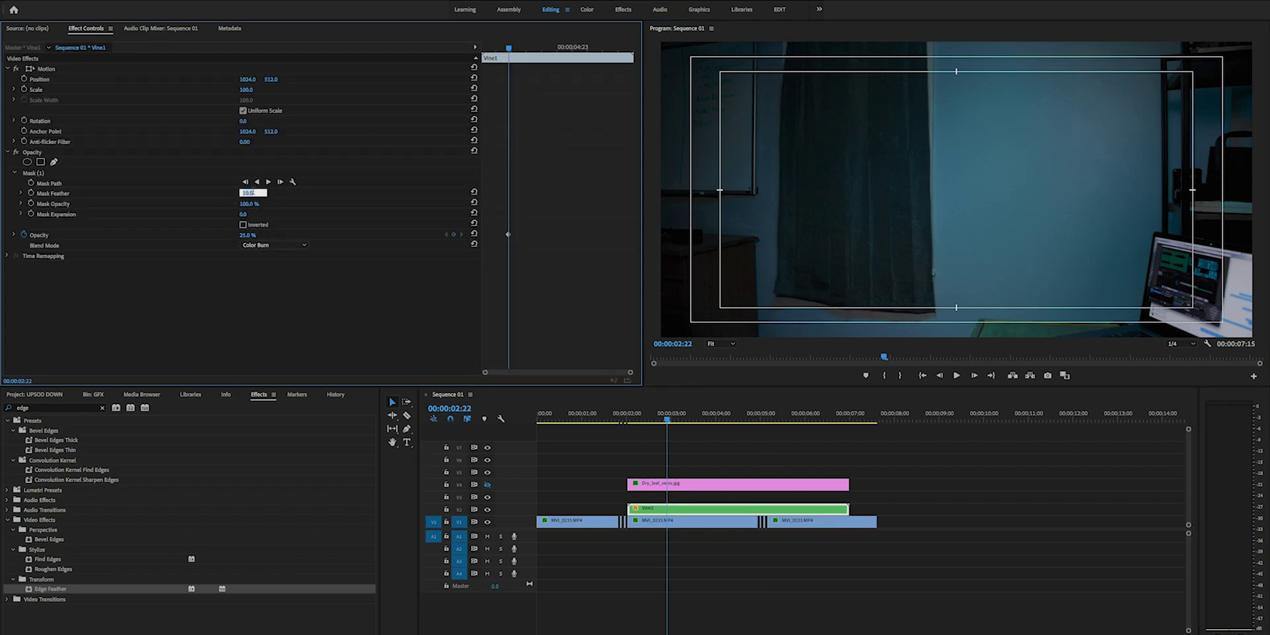
{"action": "type", "text": "25"}
{"action": "key", "text": "Return"}
{"action": "left_click", "coordinate": [242, 225]}
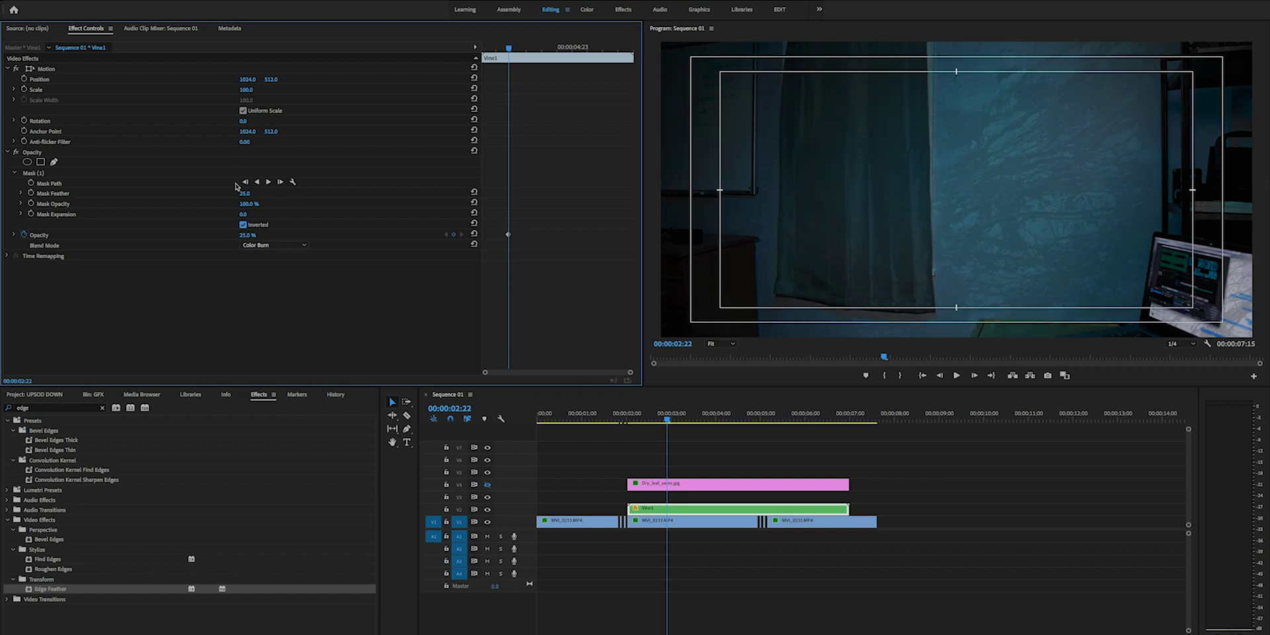
{"action": "left_click_drag", "start_coordinate": [248, 240], "coordinate": [305, 257]}
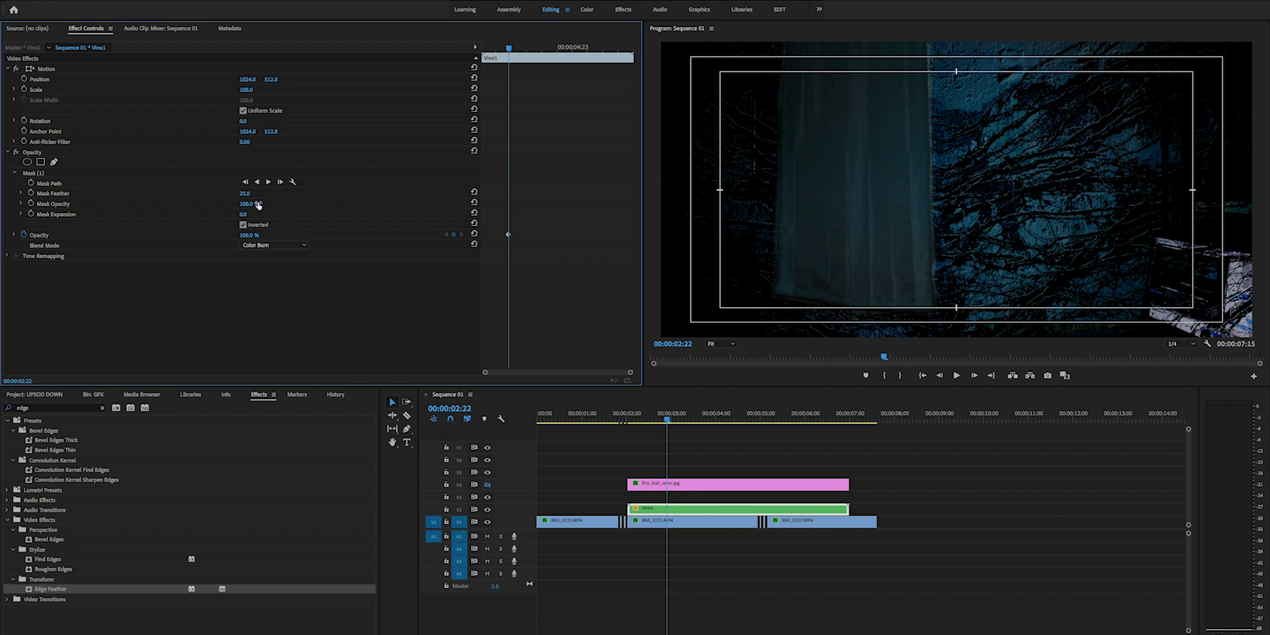
{"action": "left_click", "coordinate": [677, 509]}
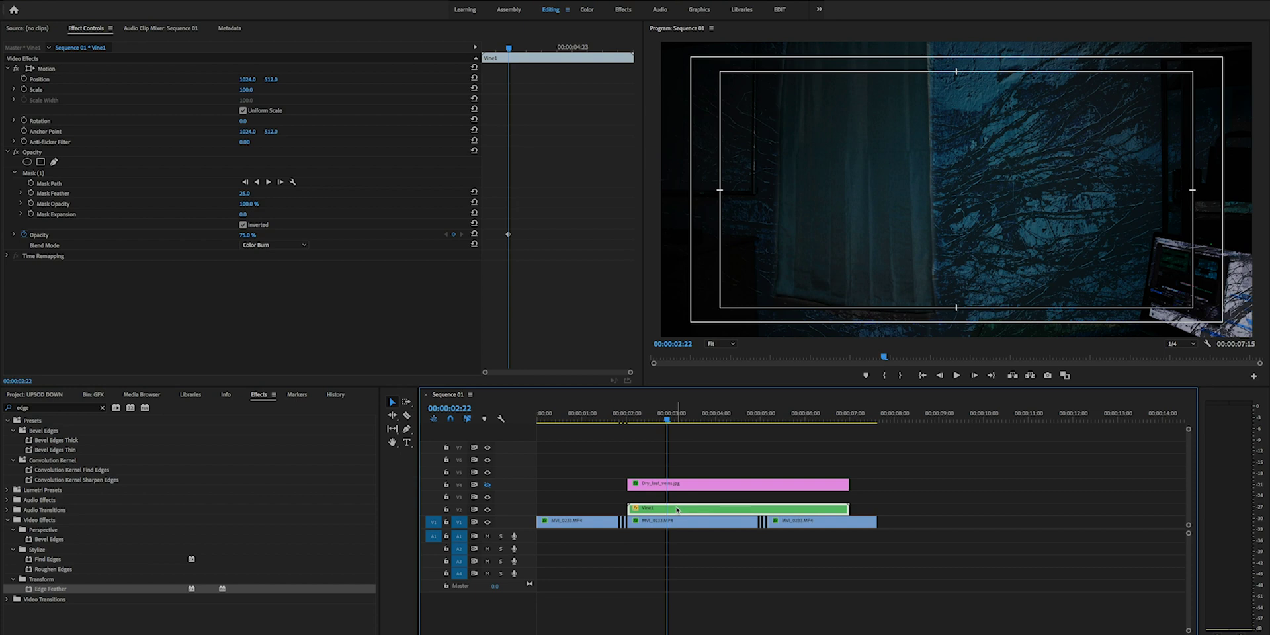
{"action": "left_click_drag", "start_coordinate": [678, 510], "coordinate": [677, 498]}
{"action": "left_click", "coordinate": [388, 323]}
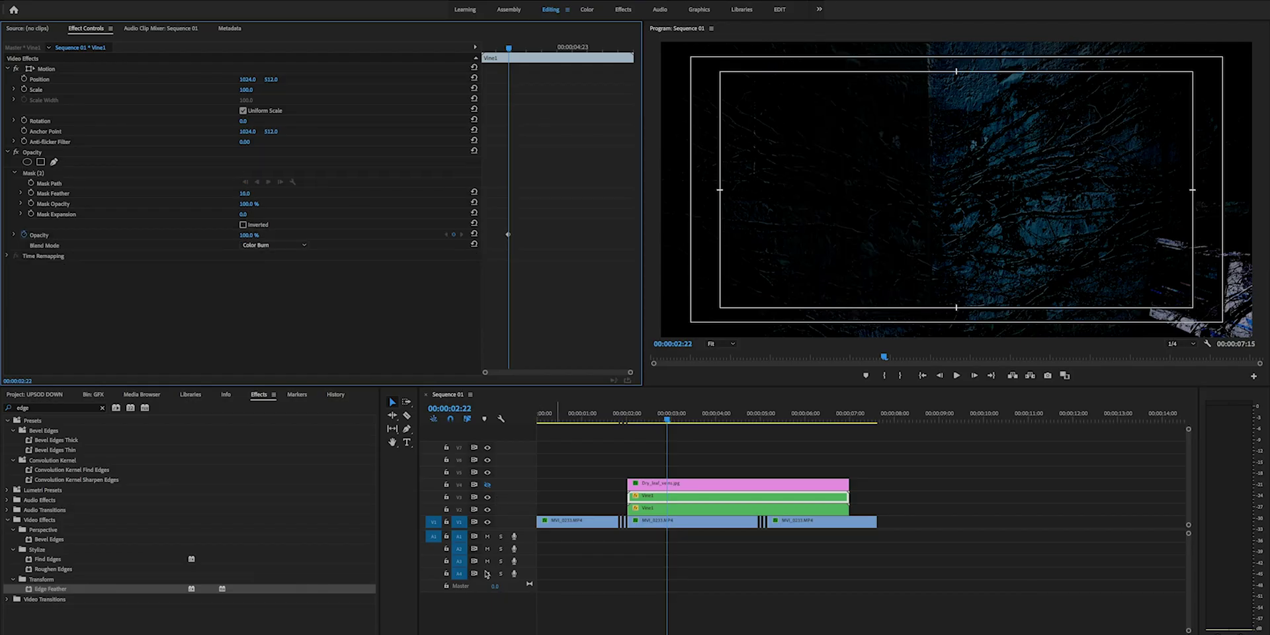
Draw Mask (2) on the Vine1 copy, outlining a diagonal strip of extra branches.
{"action": "left_click", "coordinate": [974, 325]}
{"action": "left_click", "coordinate": [1067, 229]}
{"action": "left_click", "coordinate": [1128, 194]}
{"action": "left_click", "coordinate": [1164, 166]}
{"action": "left_click", "coordinate": [1164, 220]}
{"action": "left_click", "coordinate": [1151, 236]}
{"action": "left_click", "coordinate": [1078, 287]}
{"action": "left_click", "coordinate": [1051, 335]}
Raise the V3 vine layer's Mask (2) feather to 85.
{"action": "left_click", "coordinate": [1048, 205]}
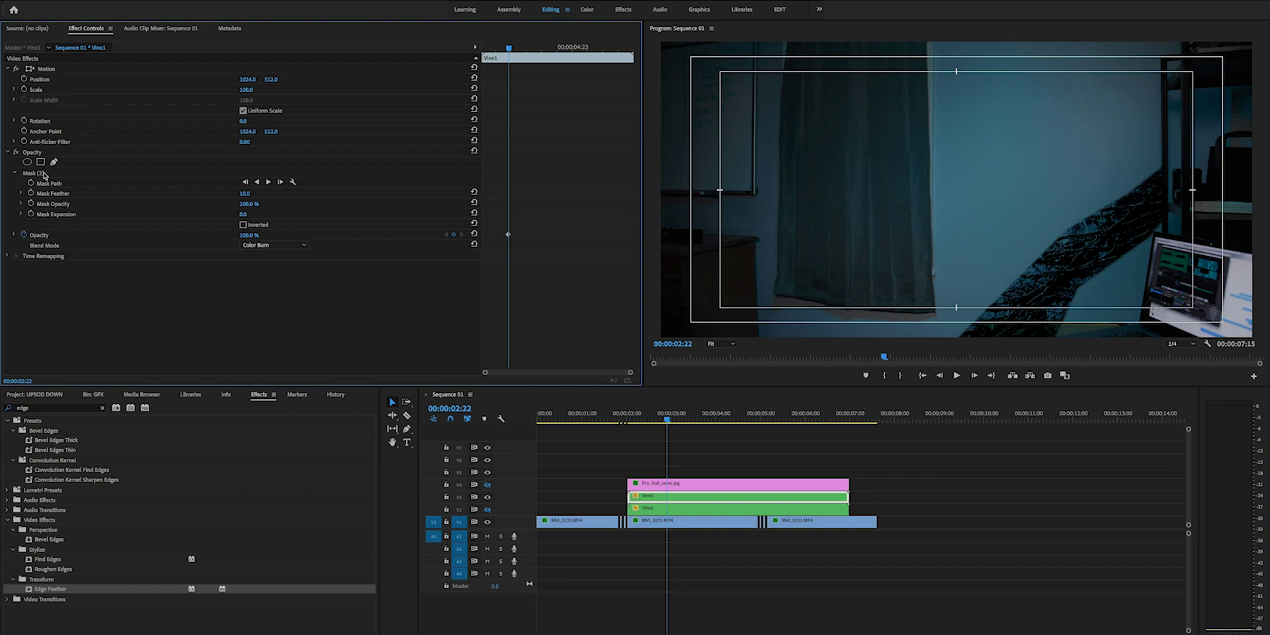
{"action": "left_click", "coordinate": [1118, 235]}
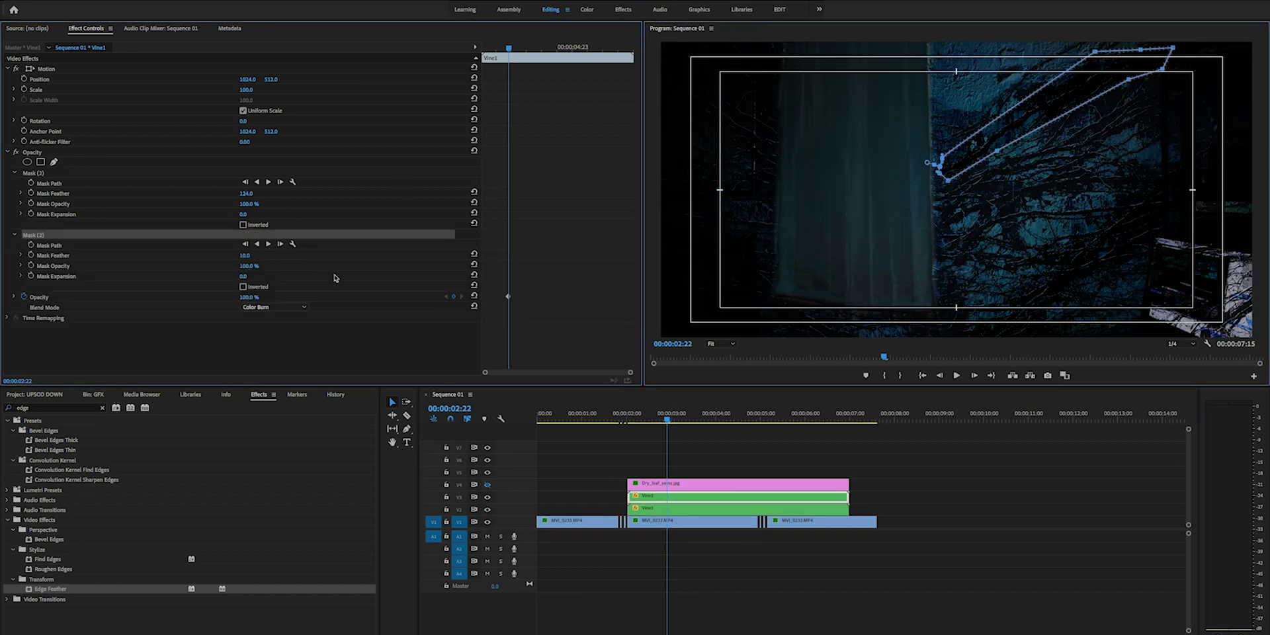
{"action": "left_click_drag", "start_coordinate": [244, 255], "coordinate": [261, 256]}
Draw and close a third freeform mask, Mask (3), on the vine copy.
{"action": "left_click", "coordinate": [54, 162]}
{"action": "left_click", "coordinate": [764, 236]}
{"action": "left_click", "coordinate": [771, 220]}
{"action": "left_click", "coordinate": [720, 211]}
{"action": "left_click", "coordinate": [764, 176]}
{"action": "left_click", "coordinate": [727, 181]}
{"action": "left_click", "coordinate": [716, 174]}
{"action": "left_click", "coordinate": [715, 141]}
{"action": "left_click", "coordinate": [660, 177]}
{"action": "left_click", "coordinate": [661, 234]}
{"action": "left_click", "coordinate": [763, 285]}
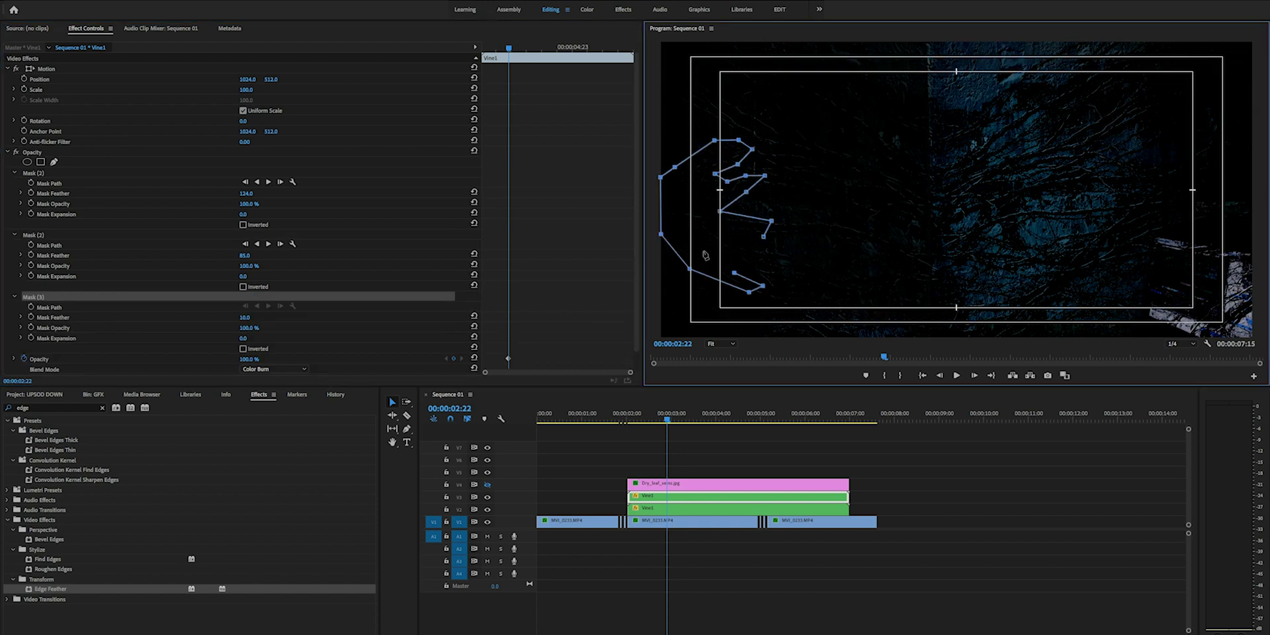
{"action": "left_click", "coordinate": [764, 237]}
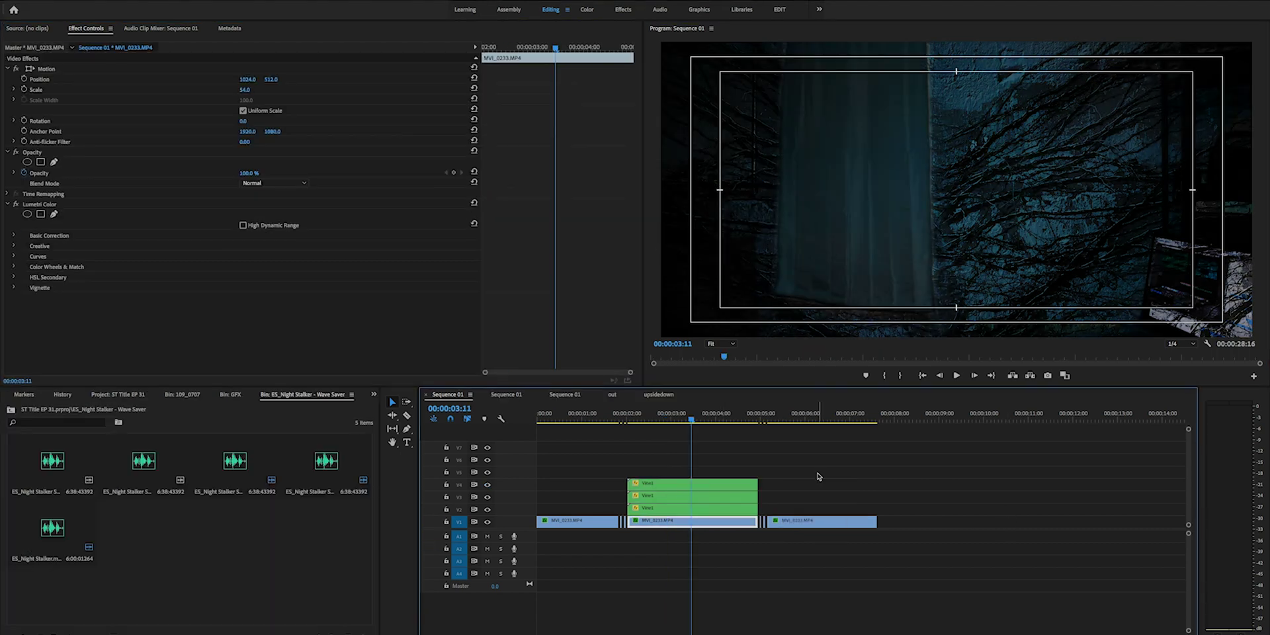
{"action": "left_click", "coordinate": [685, 510]}
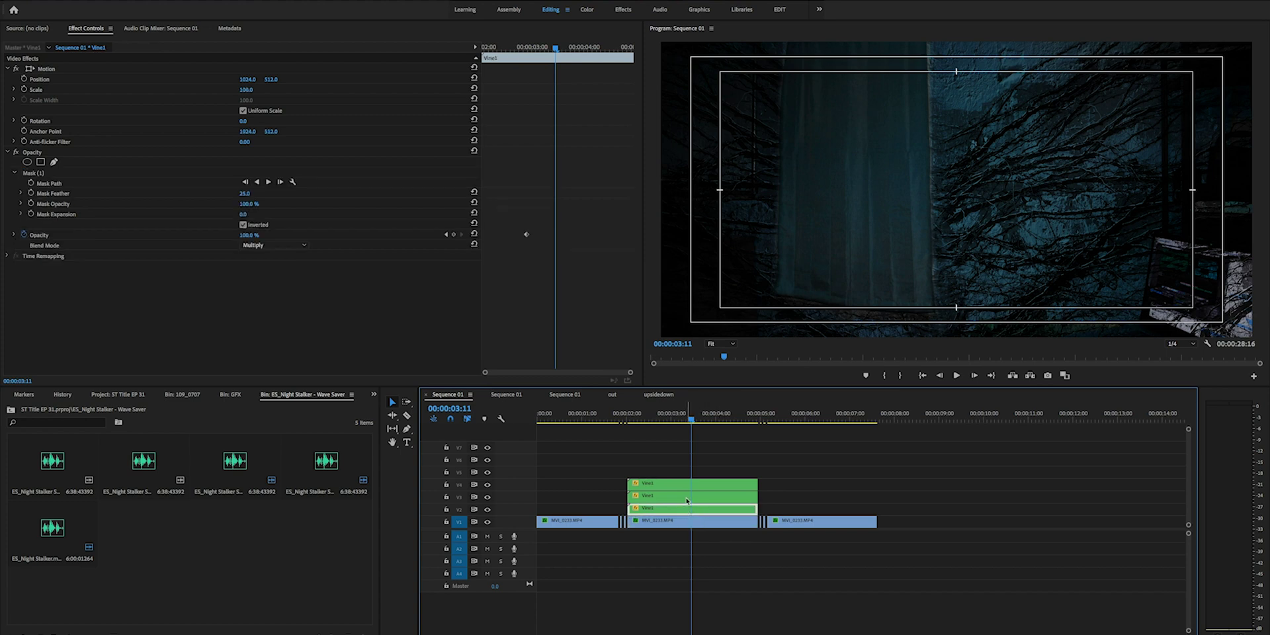
{"action": "left_click", "coordinate": [686, 498]}
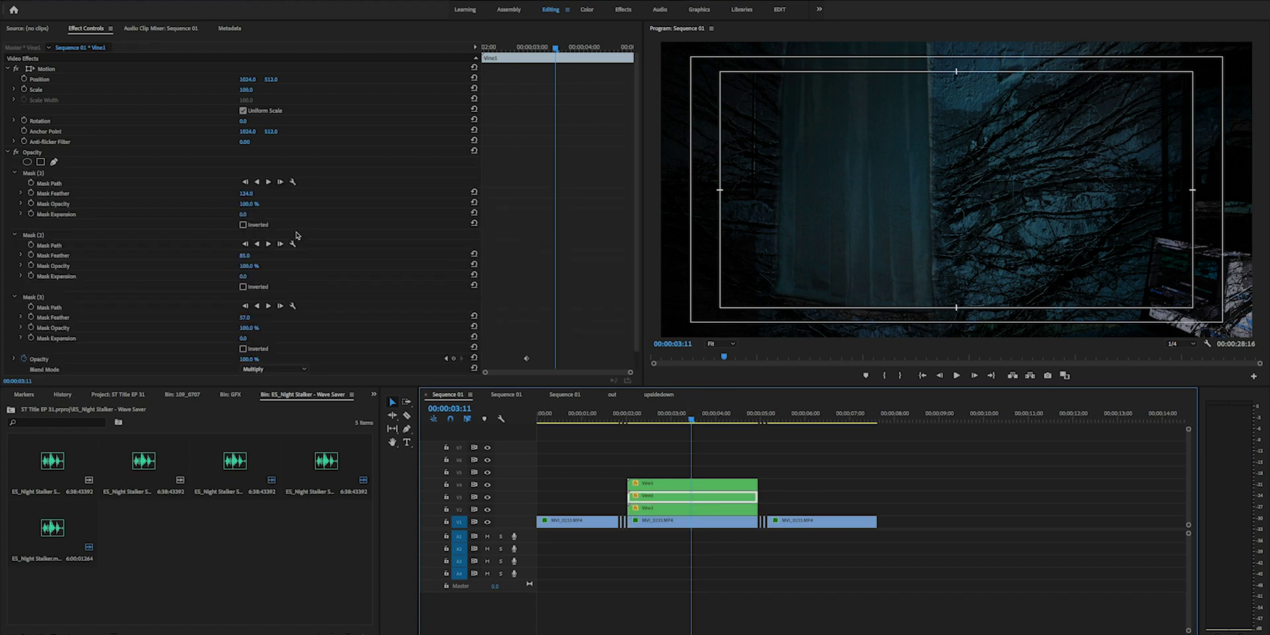
{"action": "left_click", "coordinate": [656, 486]}
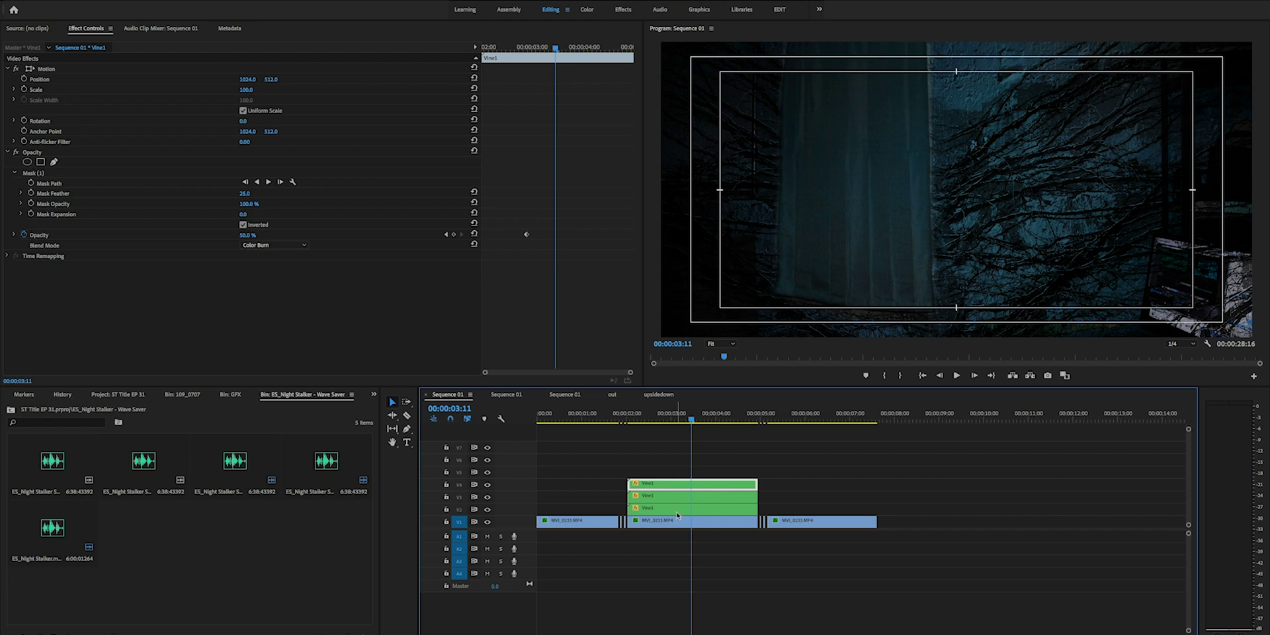
{"action": "left_click", "coordinate": [488, 485]}
{"action": "left_click", "coordinate": [488, 486]}
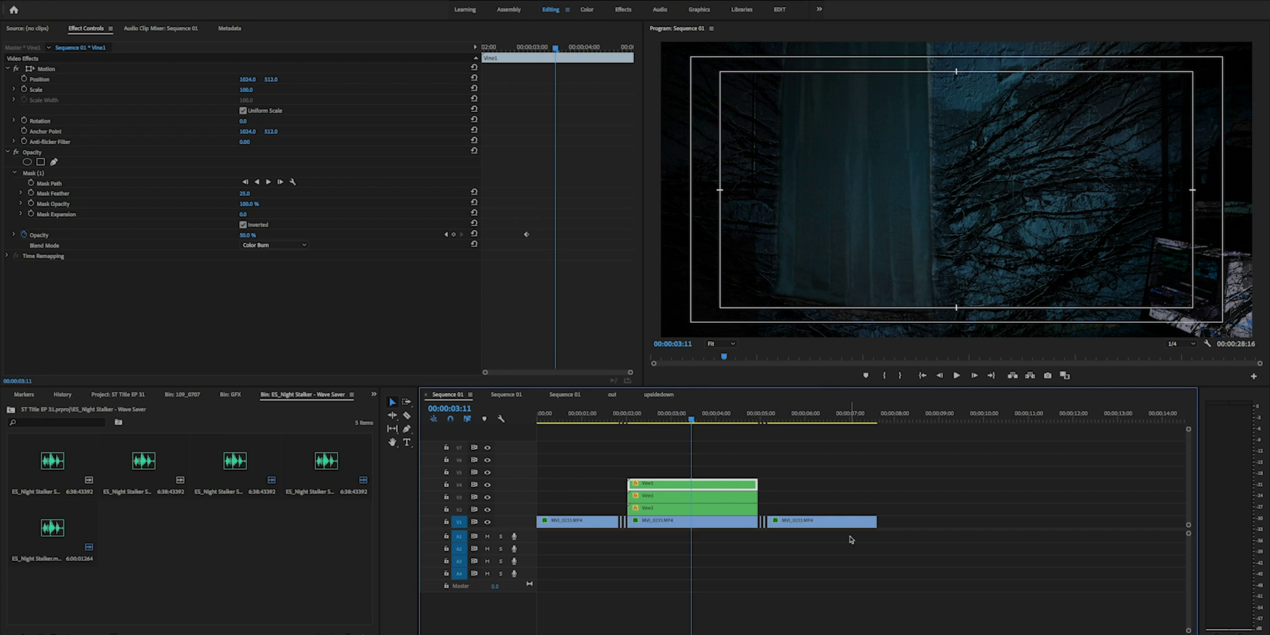
{"action": "left_click", "coordinate": [769, 489]}
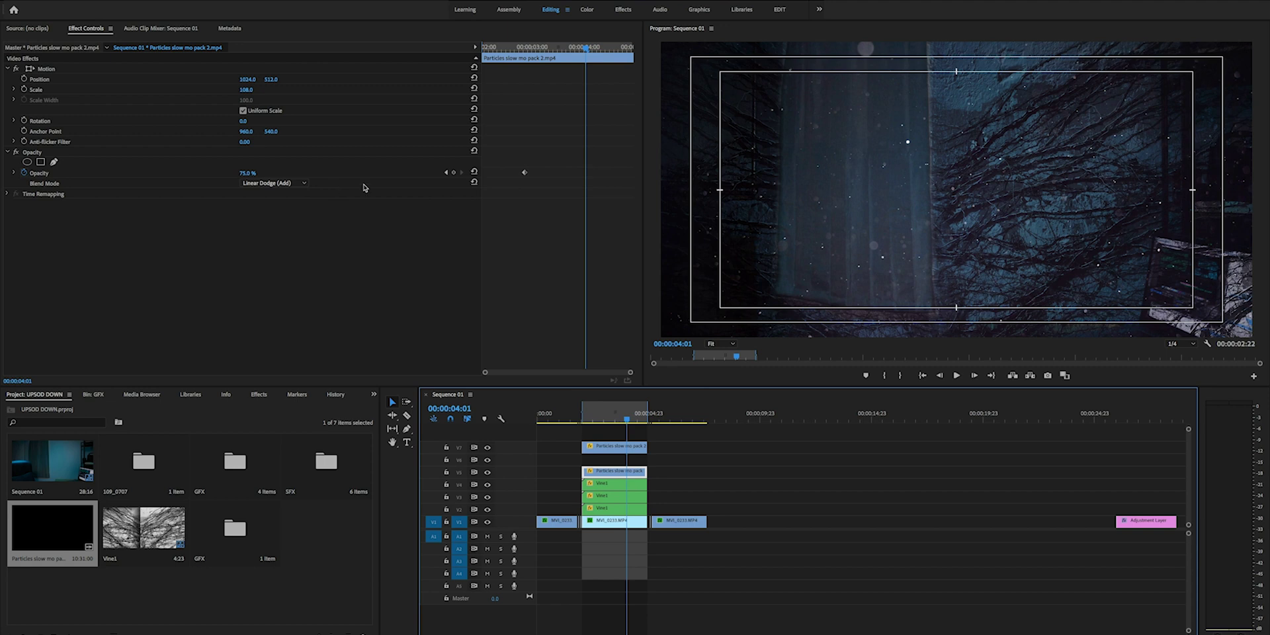
Select the upper particles clip on the timeline.
{"action": "left_click", "coordinate": [634, 449]}
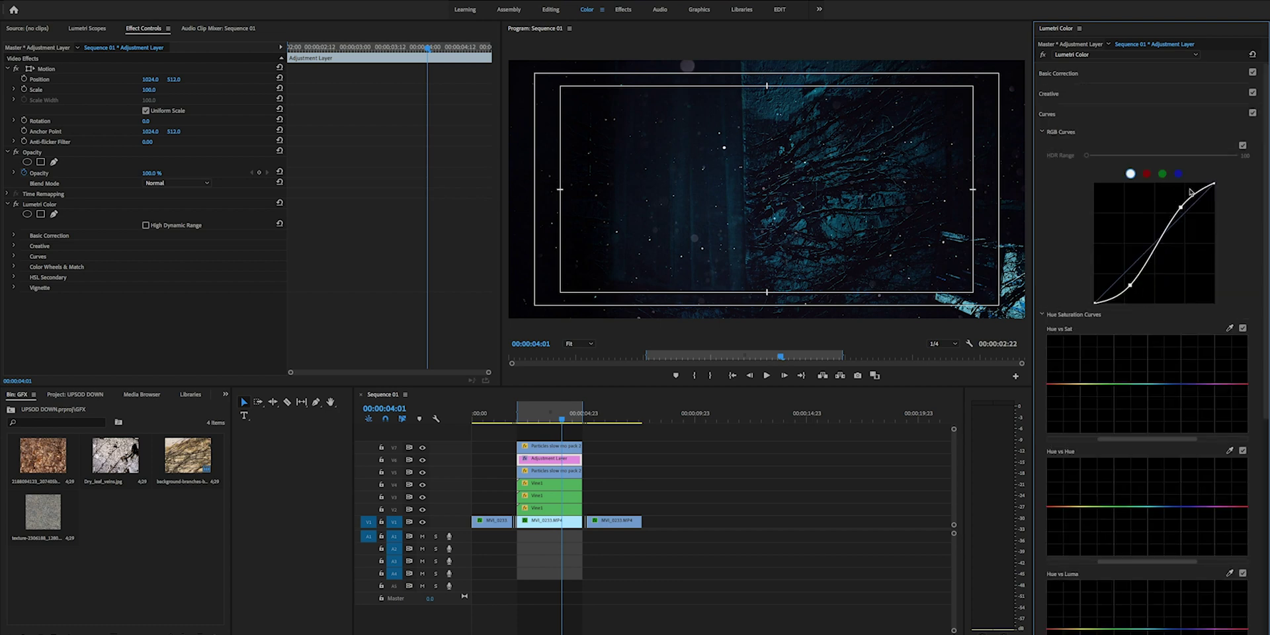
Collapse the RGB Curves section and expand Color Wheels & Match in Lumetri Color.
{"action": "left_click", "coordinate": [1059, 117]}
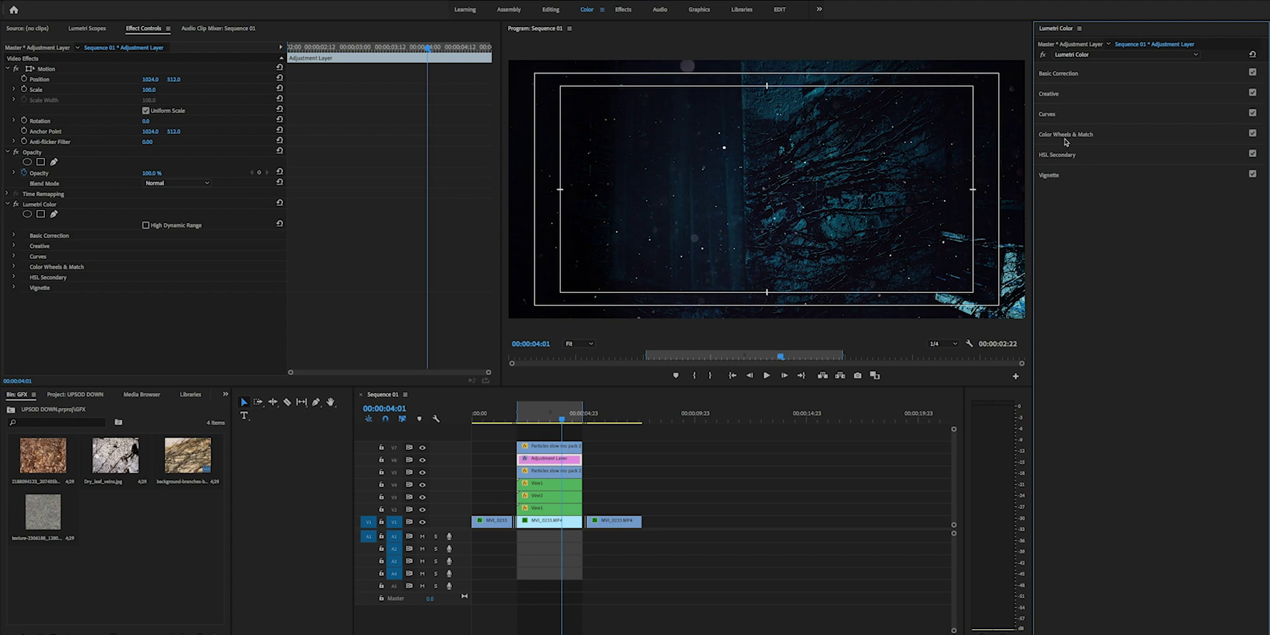
{"action": "left_click", "coordinate": [1065, 135]}
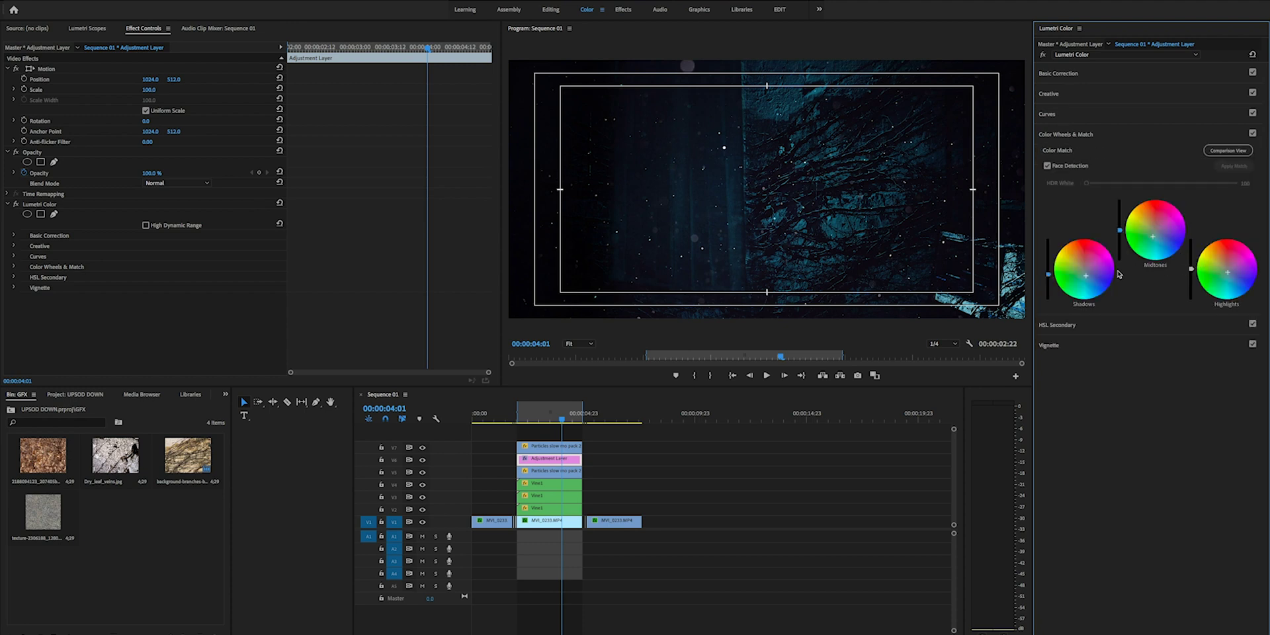